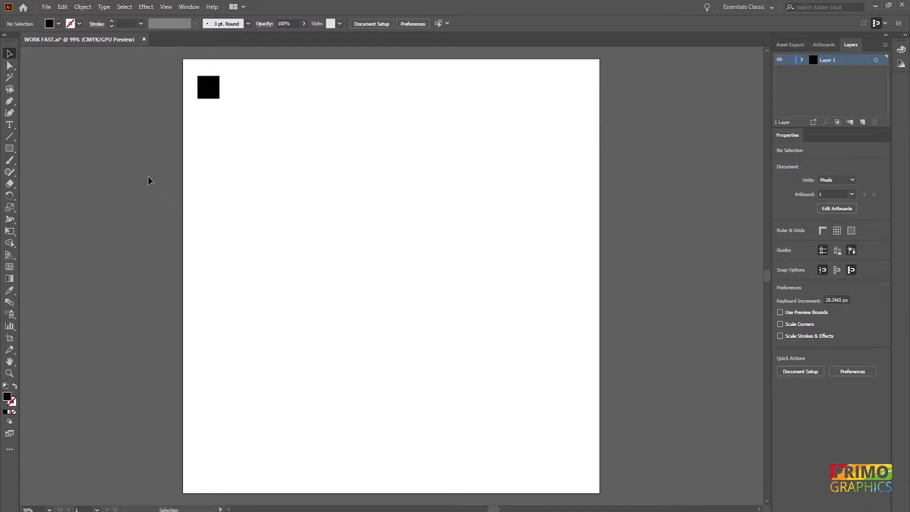
# Copy the black square 40 px horizontally with the Move command, keeping the vertical offset at 0 px.
pyautogui.moveTo(184, 188); pyautogui.dragTo(266, 70)
pyautogui.hotkey('ctrl', 'shift', 'm')
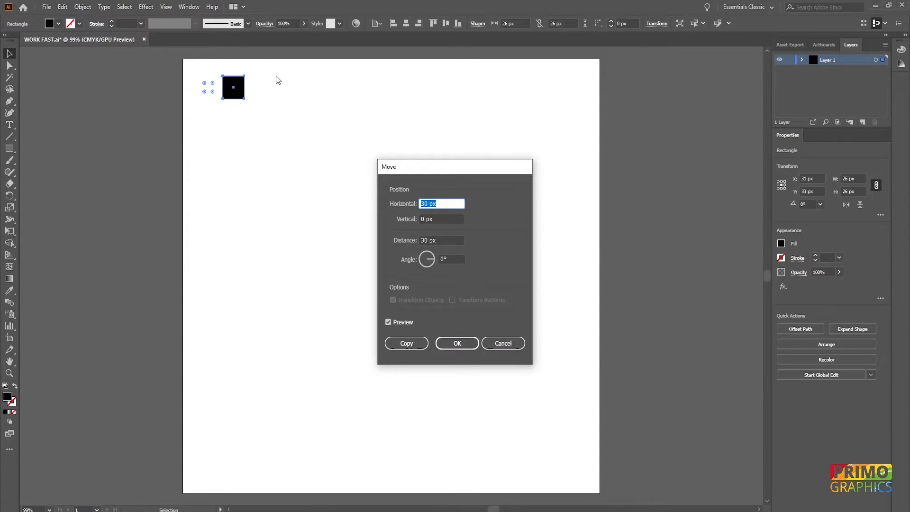
pyautogui.write('40')
pyautogui.press('Tab')
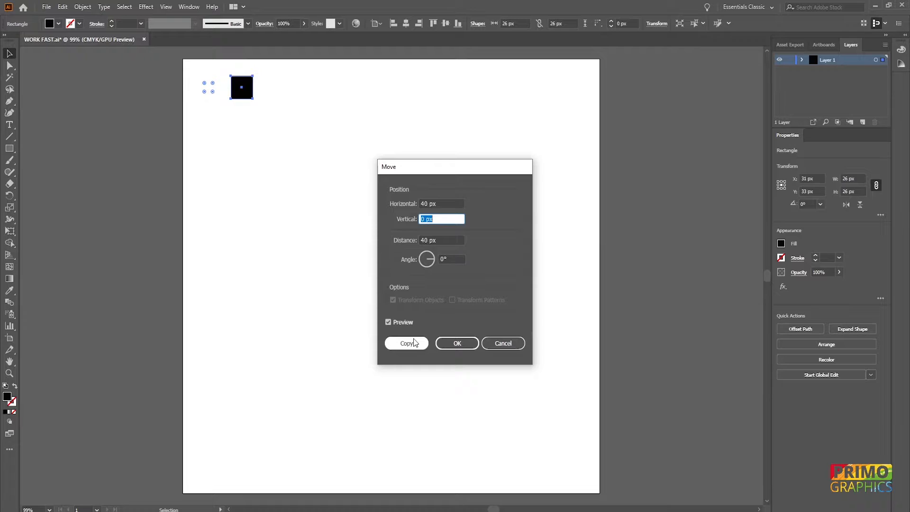
pyautogui.click(413, 343)
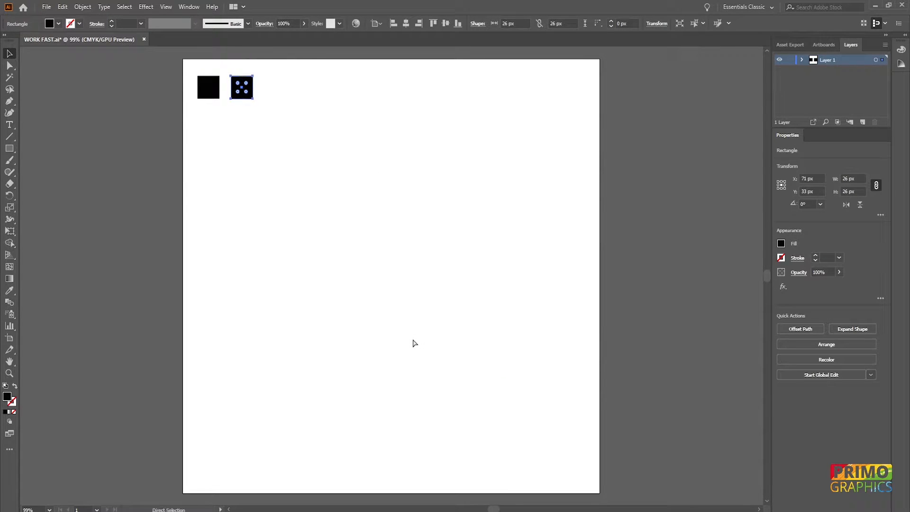
# Repeat the copy transformation until a row of 12 evenly spaced squares spans the artboard.
pyautogui.hotkey('ctrl', 'd')
pyautogui.hotkey('ctrl', 'd')
pyautogui.hotkey('ctrl', 'd')
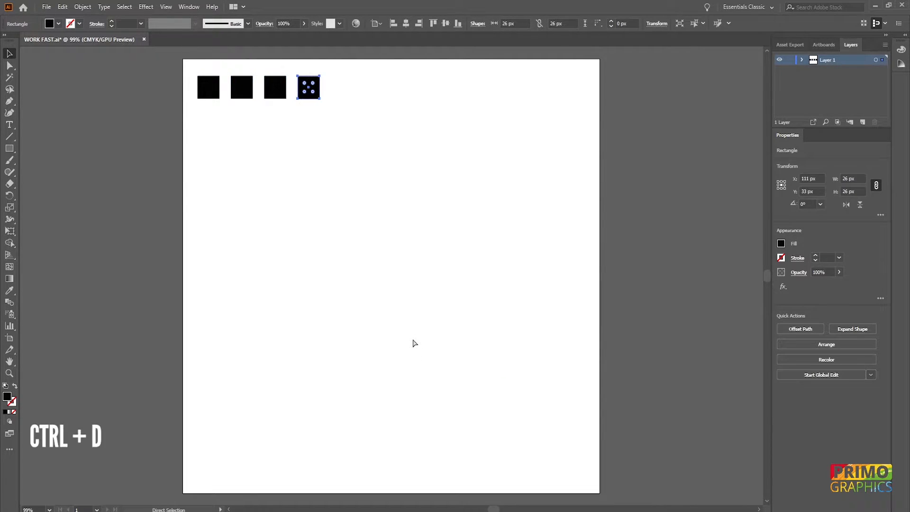
pyautogui.hotkey('ctrl', 'd')
pyautogui.hotkey('ctrl', 'd')
pyautogui.hotkey('ctrl', 'd')
pyautogui.hotkey('ctrl', 'd')
pyautogui.hotkey('ctrl', 'd')
pyautogui.hotkey('ctrl', 'd')
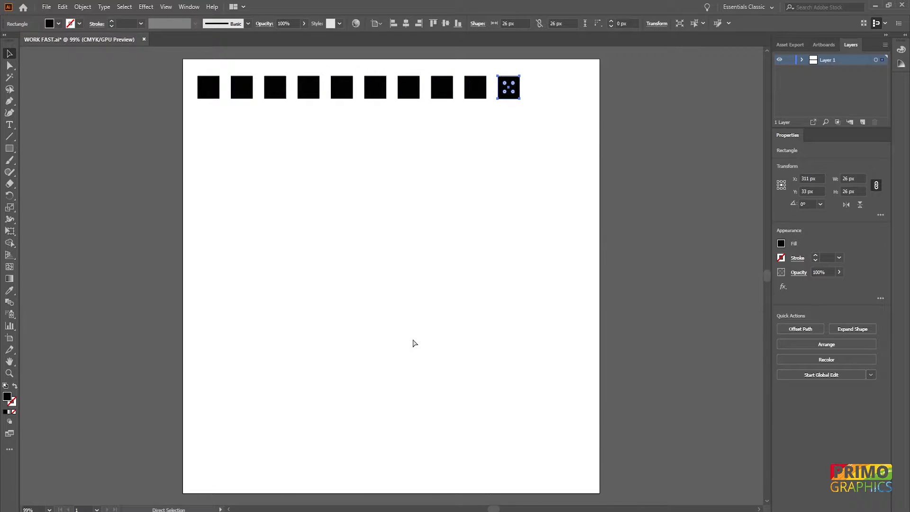
pyautogui.hotkey('ctrl', 'd')
# Copy the whole row of squares straight down with the Move command, using 0 px horizontal and 40 px vertical.
pyautogui.moveTo(214, 182); pyautogui.dragTo(627, 61)
pyautogui.press('Return')
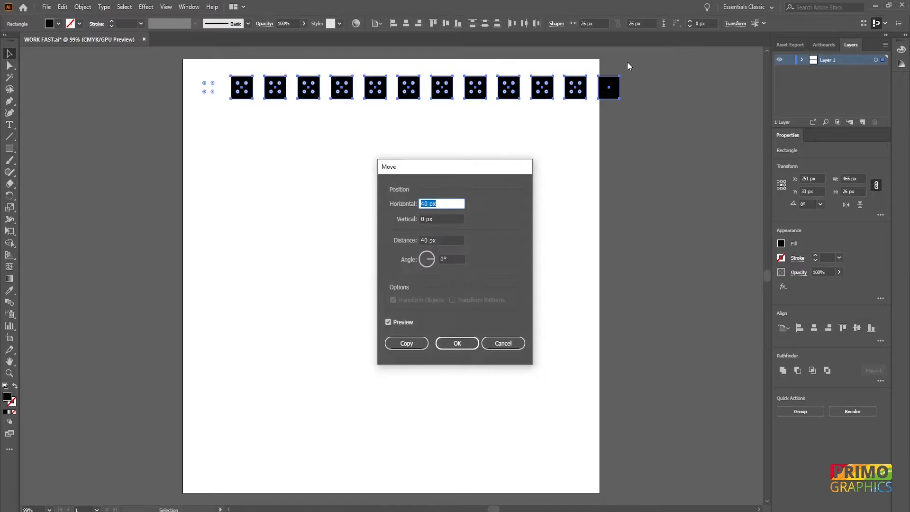
pyautogui.write('0')
pyautogui.press('Tab')
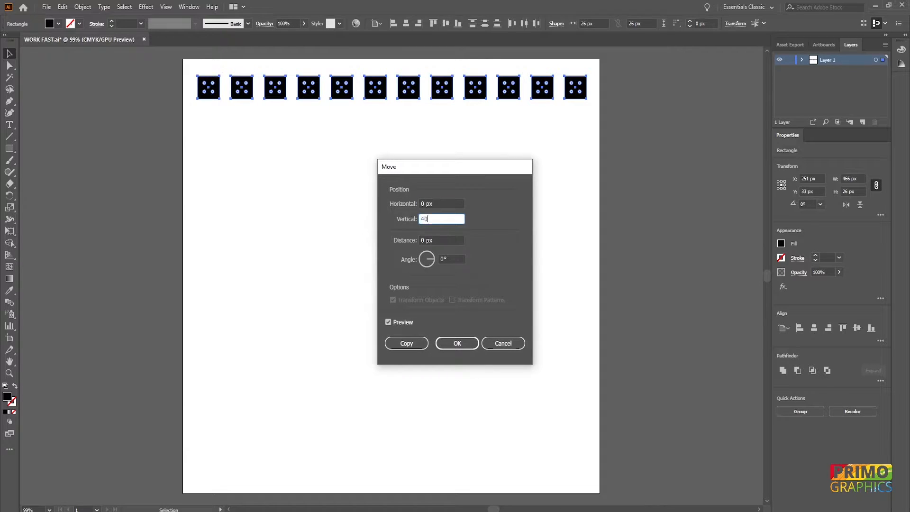
pyautogui.write('40')
pyautogui.press('Tab')
pyautogui.click(400, 339)
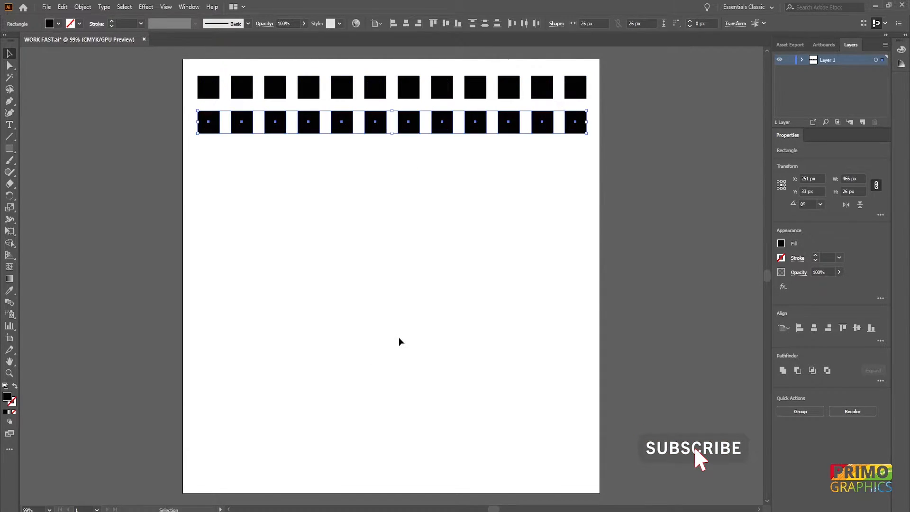
# Repeat the row copy down the artboard to add more rows of squares.
pyautogui.hotkey('ctrl', 'd')
pyautogui.hotkey('ctrl', 'd')
pyautogui.hotkey('ctrl', 'd')
pyautogui.hotkey('ctrl', 'd')
pyautogui.hotkey('ctrl', 'd')
pyautogui.hotkey('ctrl', 'd')
pyautogui.hotkey('ctrl', 'd')
pyautogui.hotkey('ctrl', 'd')
pyautogui.hotkey('ctrl', 'd')
pyautogui.hotkey('ctrl', 'd')
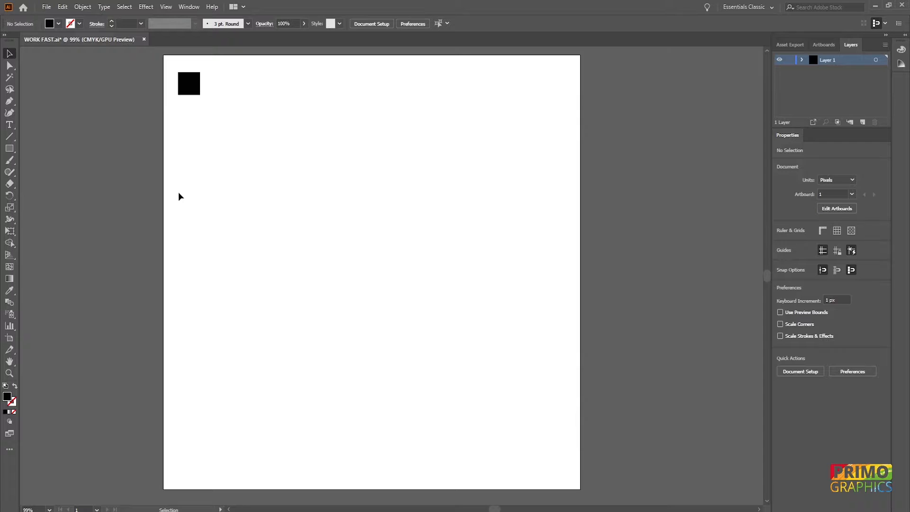
# Set the keyboard increment to 40 px in the general preferences.
pyautogui.hotkey('ctrl', 'k')
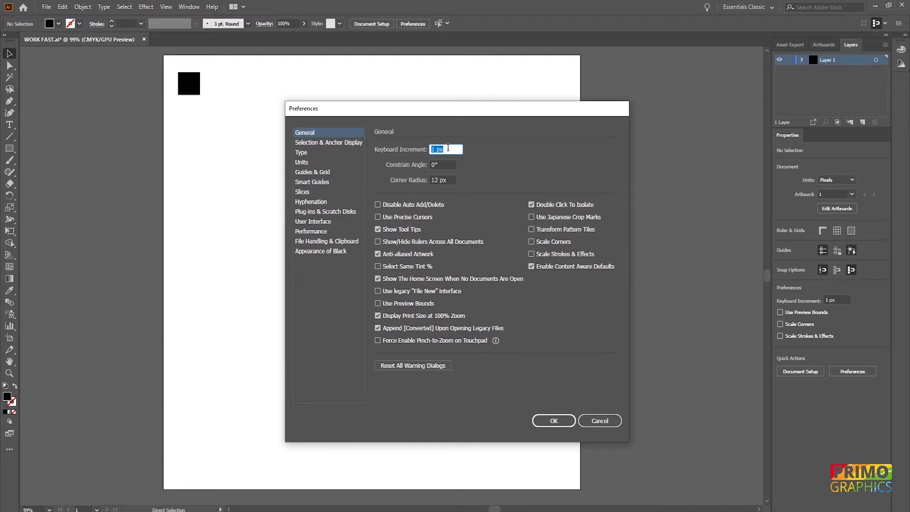
pyautogui.write('40 px')
pyautogui.press('Return')
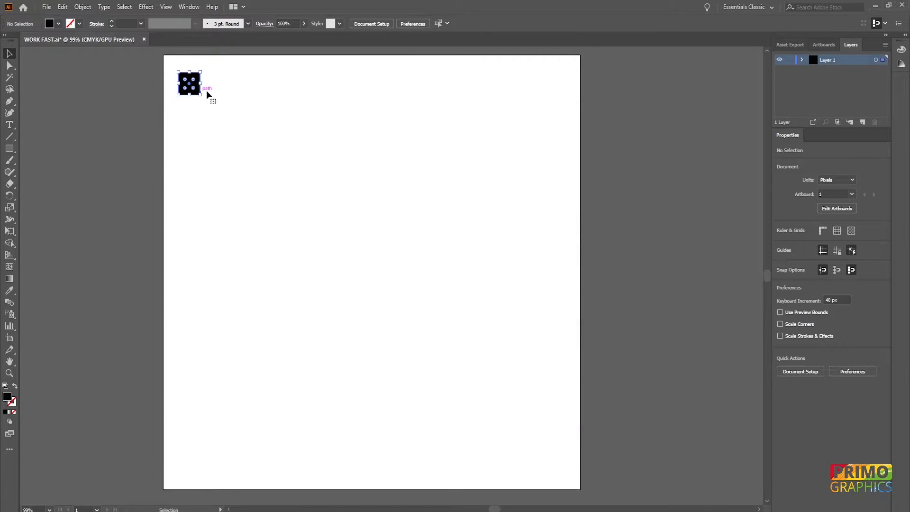
# Nudge the square by the 40 px increment and return it to its starting position.
pyautogui.press('Down')
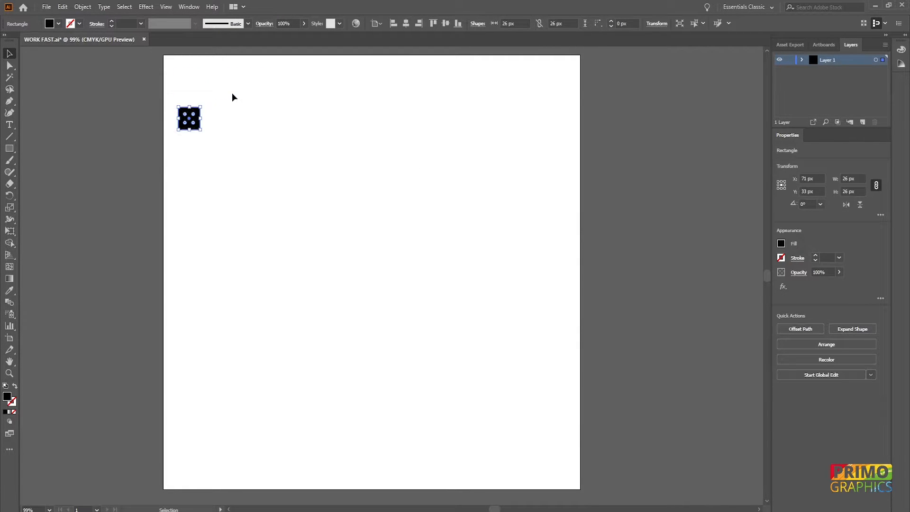
pyautogui.press('Down')
pyautogui.press('Up')
pyautogui.press('Up')
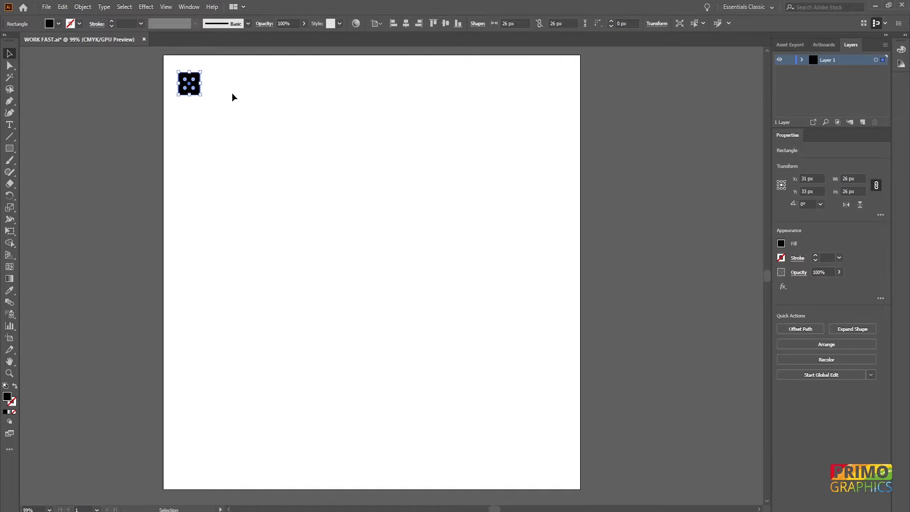
# Duplicate the square in 40 px steps rightward and downward as a staircase, then leftward along the fifth row and down once more.
pyautogui.hotkey('alt', 'Right')
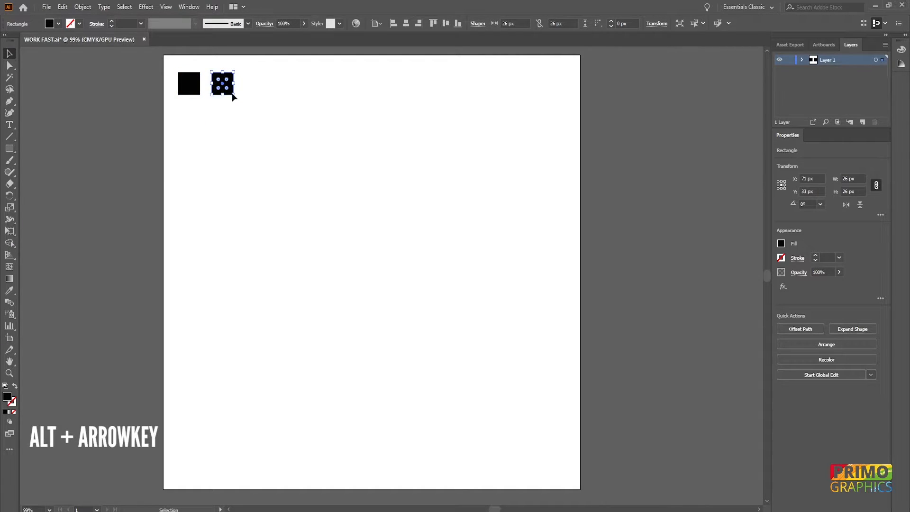
pyautogui.hotkey('alt', 'Down')
pyautogui.hotkey('alt', 'Right')
pyautogui.hotkey('alt', 'Down')
pyautogui.hotkey('alt', 'Right')
pyautogui.hotkey('alt', 'Down')
pyautogui.hotkey('alt', 'Right')
pyautogui.hotkey('alt', 'Down')
pyautogui.hotkey('alt', 'Left')
pyautogui.hotkey('alt', 'Left')
pyautogui.hotkey('alt', 'Left')
pyautogui.hotkey('alt', 'Left')
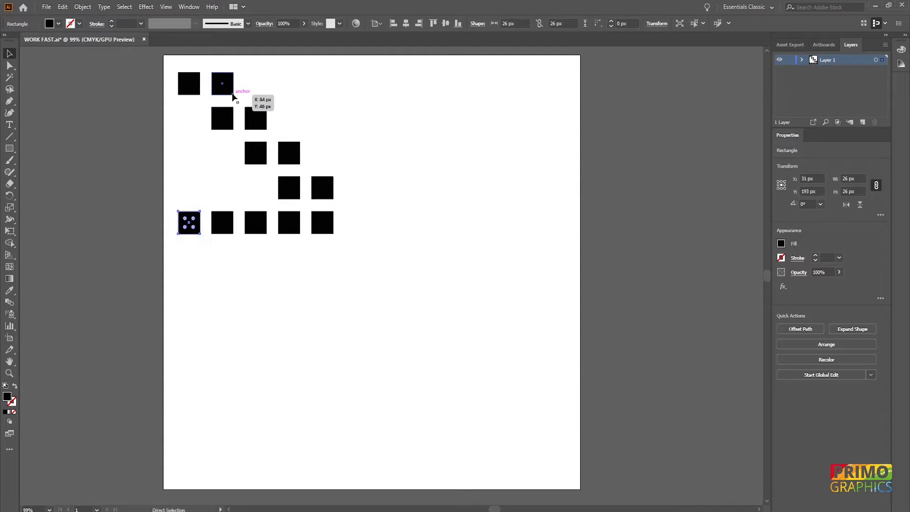
pyautogui.hotkey('alt', 'Down')
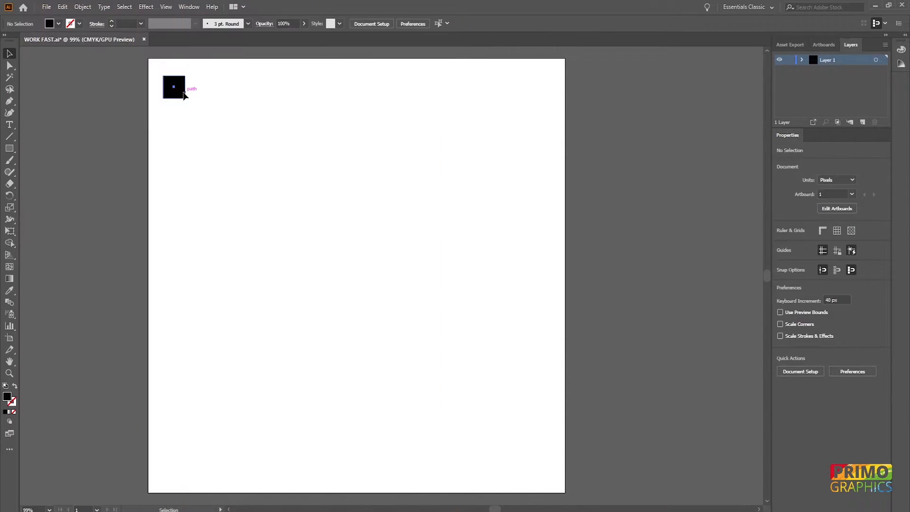
# Duplicate the single square in 40 px steps to build a grid of three rows with five squares each.
pyautogui.hotkey('ctrl', 'a')
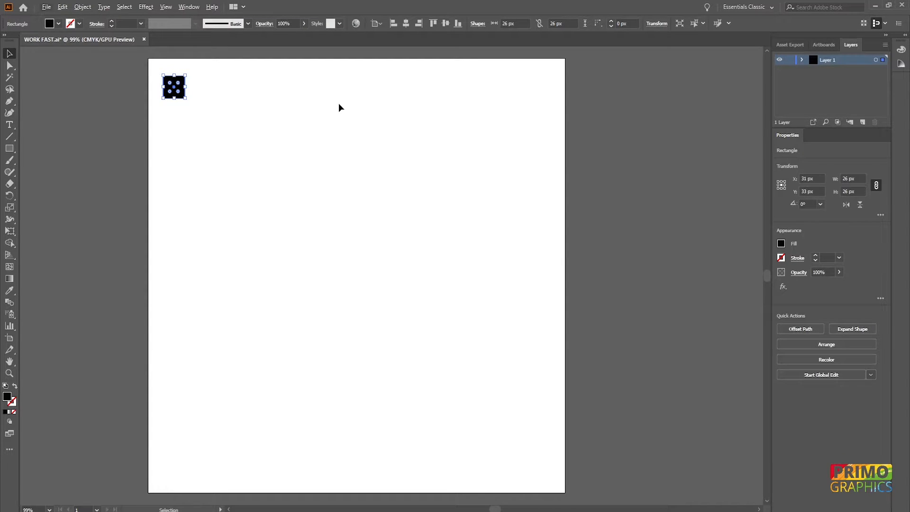
pyautogui.click(339, 103)
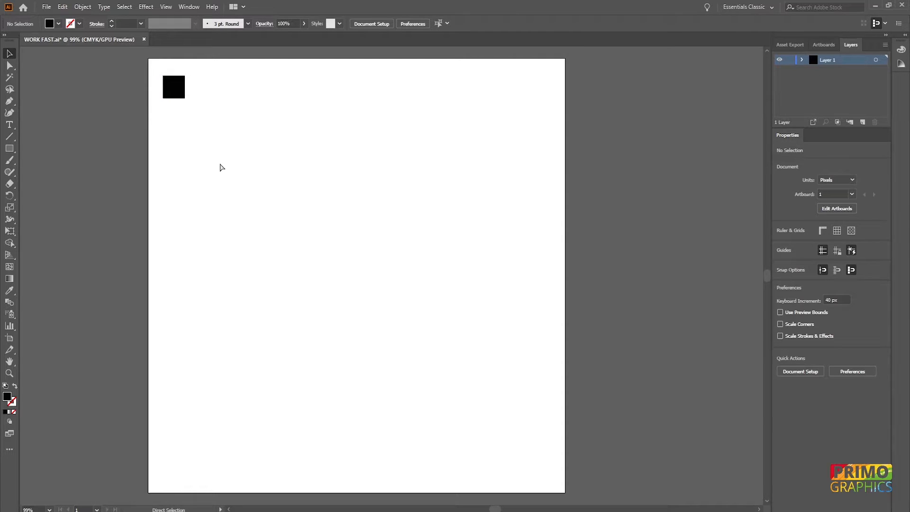
pyautogui.hotkey('ctrl', 'a')
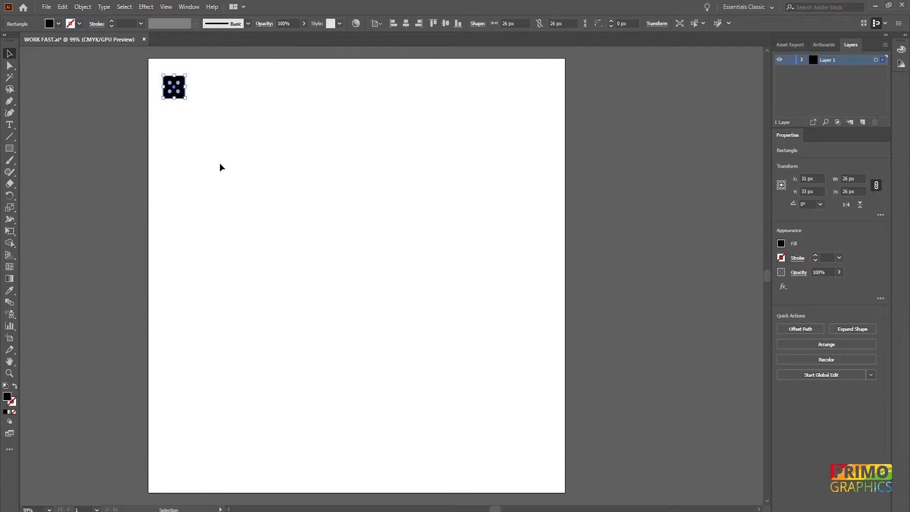
pyautogui.hotkey('alt', 'Right')
pyautogui.hotkey('alt', 'Right')
pyautogui.hotkey('alt', 'Right')
pyautogui.hotkey('alt', 'Right')
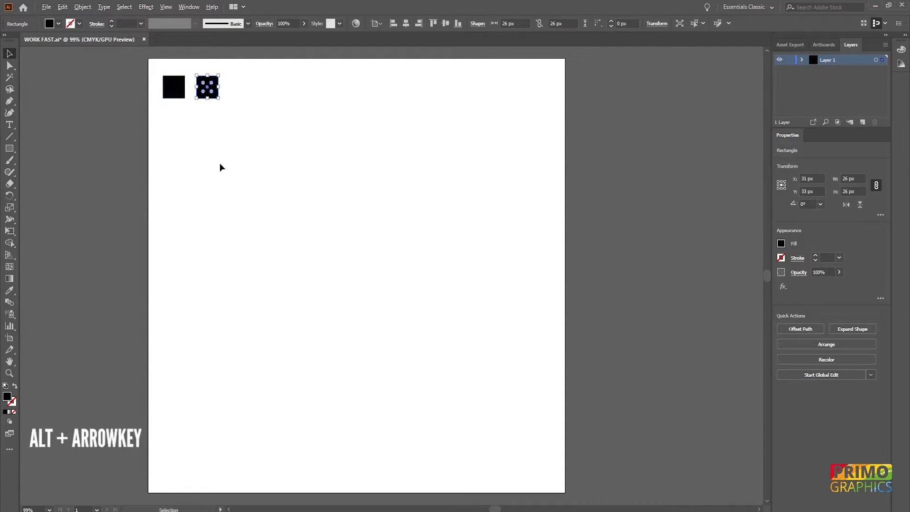
pyautogui.hotkey('alt', 'Down')
pyautogui.hotkey('alt', 'Left')
pyautogui.hotkey('alt', 'Left')
pyautogui.hotkey('alt', 'Left')
pyautogui.hotkey('alt', 'Left')
pyautogui.hotkey('alt', 'Down')
pyautogui.hotkey('alt', 'Right')
pyautogui.hotkey('alt', 'Right')
pyautogui.hotkey('alt', 'Right')
pyautogui.hotkey('alt', 'Right')
# Select all 15 squares of the grid and group them.
pyautogui.click(277, 226)
pyautogui.hotkey('ctrl', 'a')
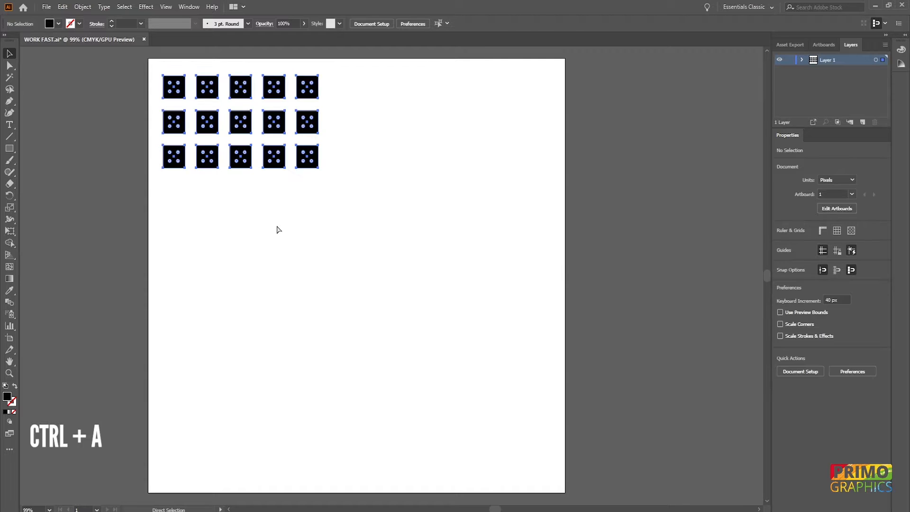
pyautogui.click(321, 222)
pyautogui.moveTo(348, 218); pyautogui.dragTo(136, 67)
pyautogui.hotkey('ctrl', 'g')
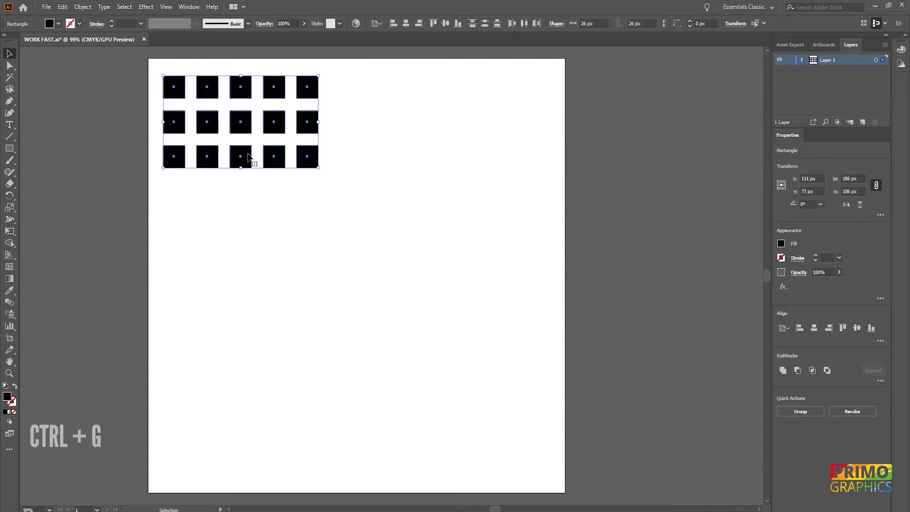
# Move the grouped squares toward the middle of the artboard and back up-left to about X 136 px, Y 108 px.
pyautogui.click(369, 200)
pyautogui.moveTo(276, 166); pyautogui.dragTo(377, 278)
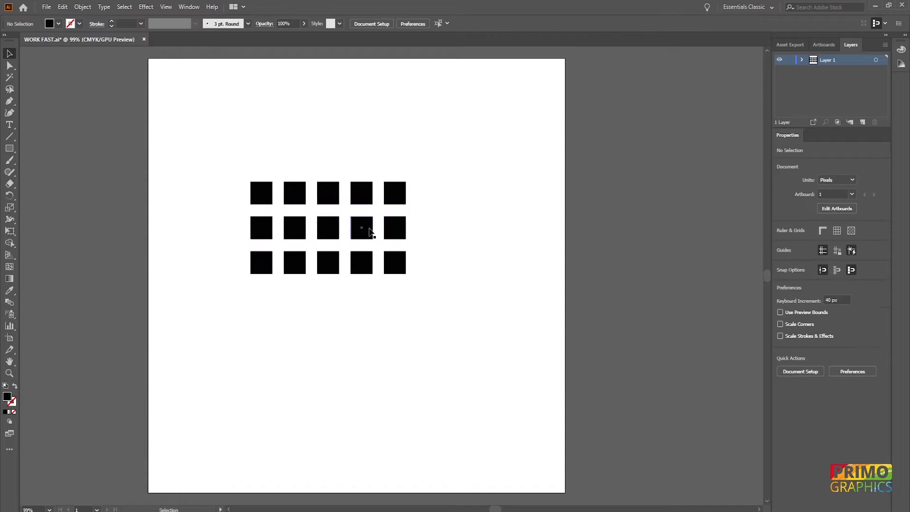
pyautogui.moveTo(367, 231); pyautogui.dragTo(294, 160)
# Ungroup the grid of squares and deselect it.
pyautogui.hotkey('ctrl', 'shift', 'a')
pyautogui.click(294, 160)
pyautogui.hotkey('ctrl', 'shift', 'g')
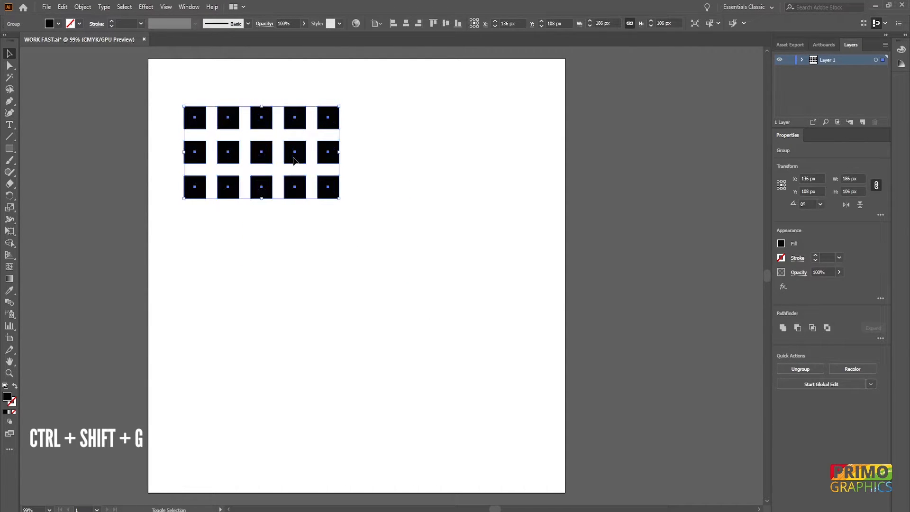
pyautogui.click(382, 215)
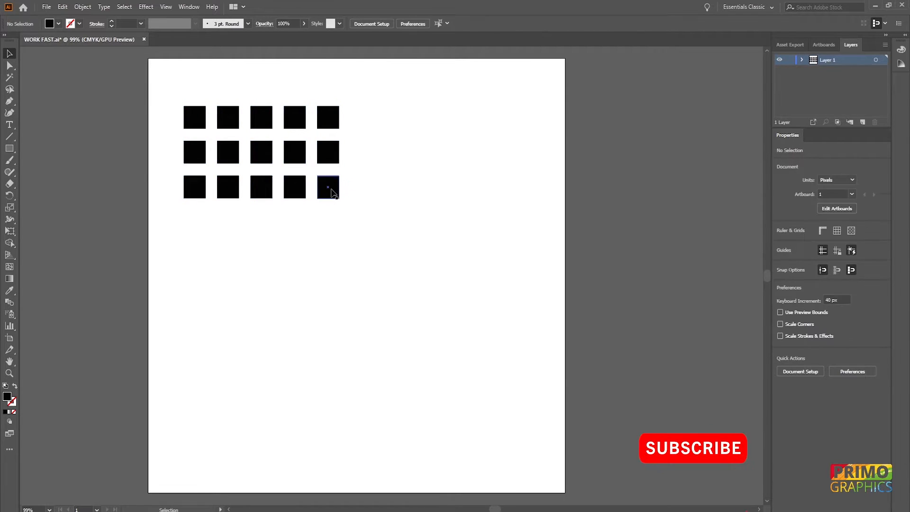
# Move several individual squares out of the grid: the two outer right ones, the lower-left one and a bottom-row one.
pyautogui.moveTo(330, 190); pyautogui.dragTo(367, 233)
pyautogui.moveTo(331, 121); pyautogui.dragTo(372, 104)
pyautogui.moveTo(195, 196); pyautogui.dragTo(177, 229)
pyautogui.moveTo(258, 185); pyautogui.dragTo(263, 206)
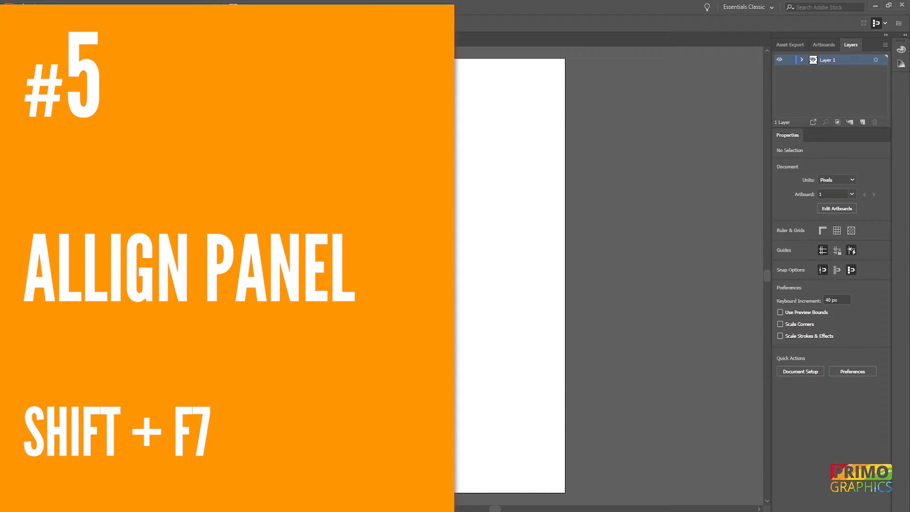
# Show the Align controls with all their options and set the alignment reference to the artboard.
pyautogui.hotkey('shift', 'F5')
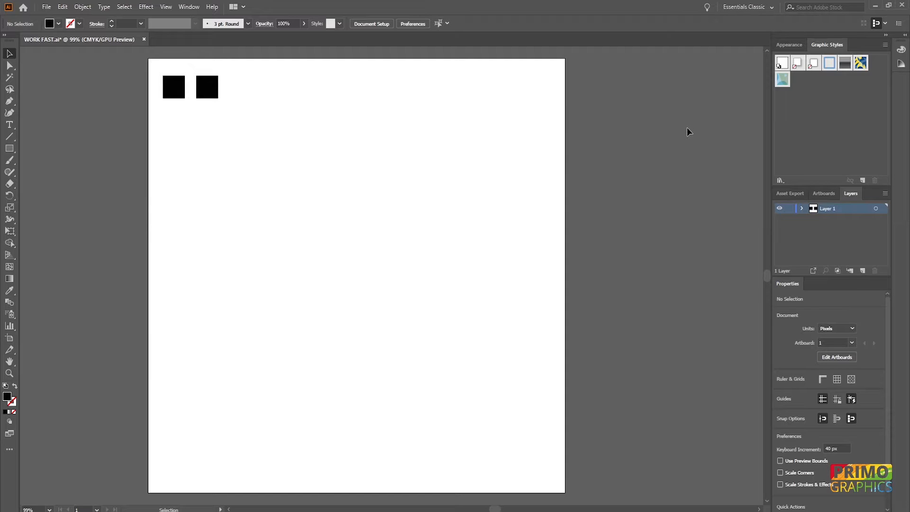
pyautogui.hotkey('shift', 'F7')
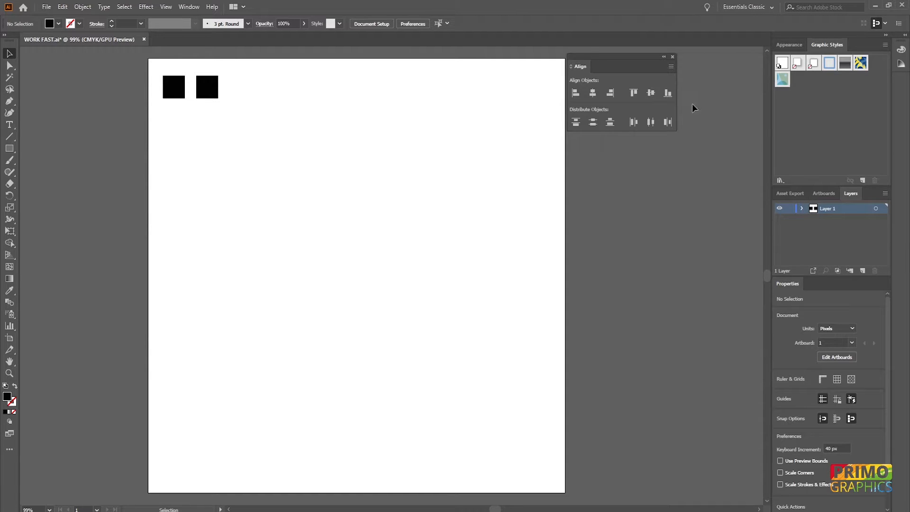
pyautogui.click(671, 66)
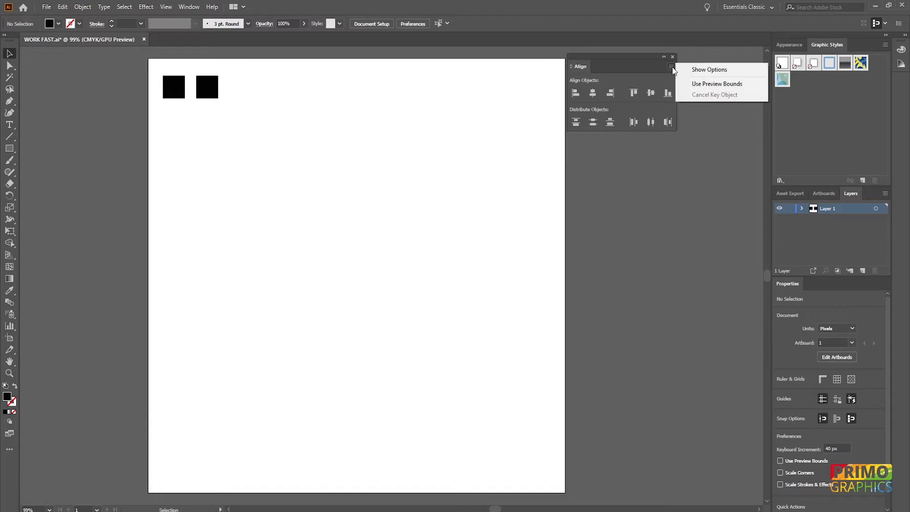
pyautogui.click(696, 70)
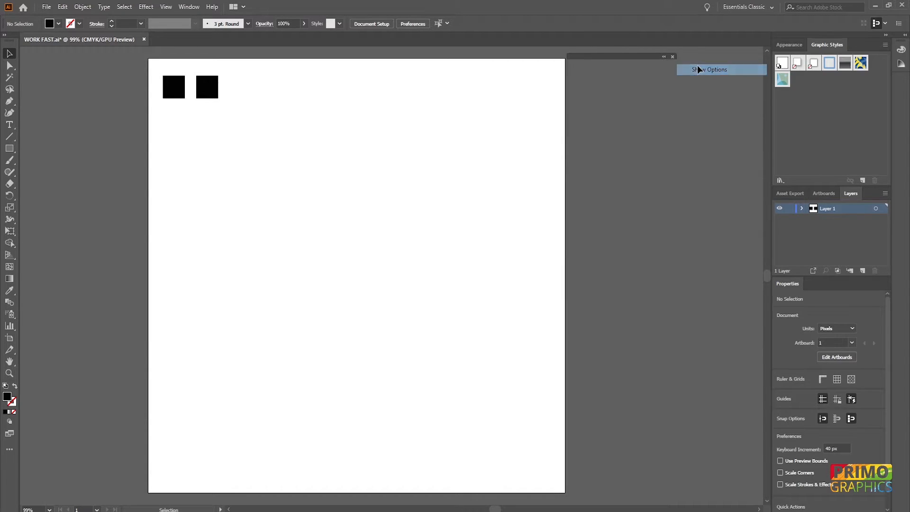
pyautogui.click(664, 151)
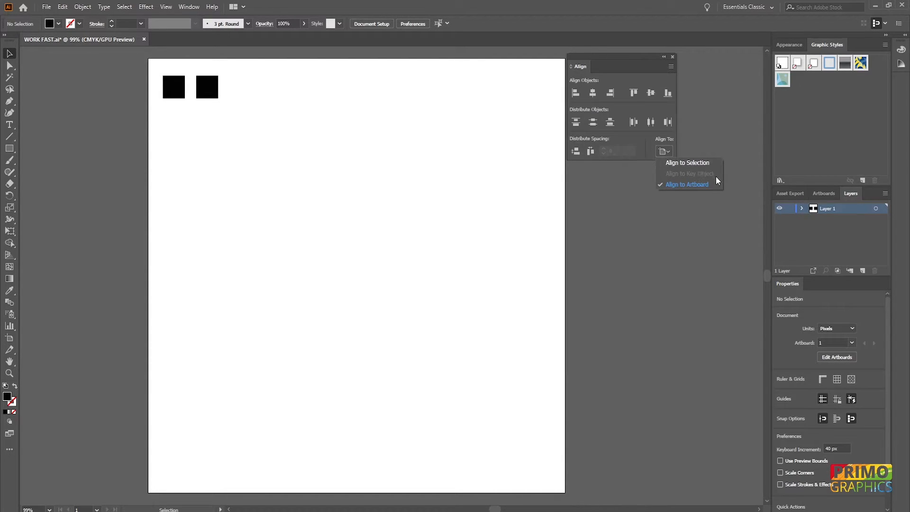
pyautogui.click(674, 185)
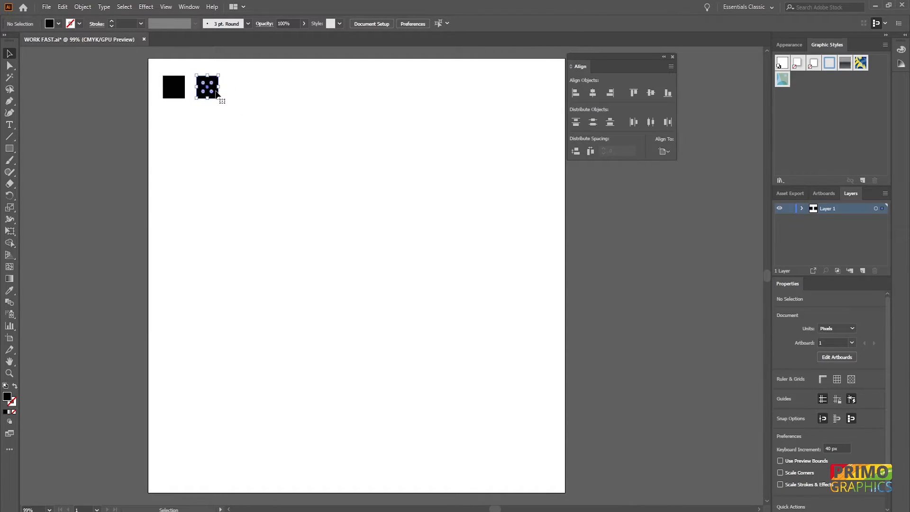
# Center the second square vertically and horizontally on the artboard.
pyautogui.click(216, 93)
pyautogui.click(650, 93)
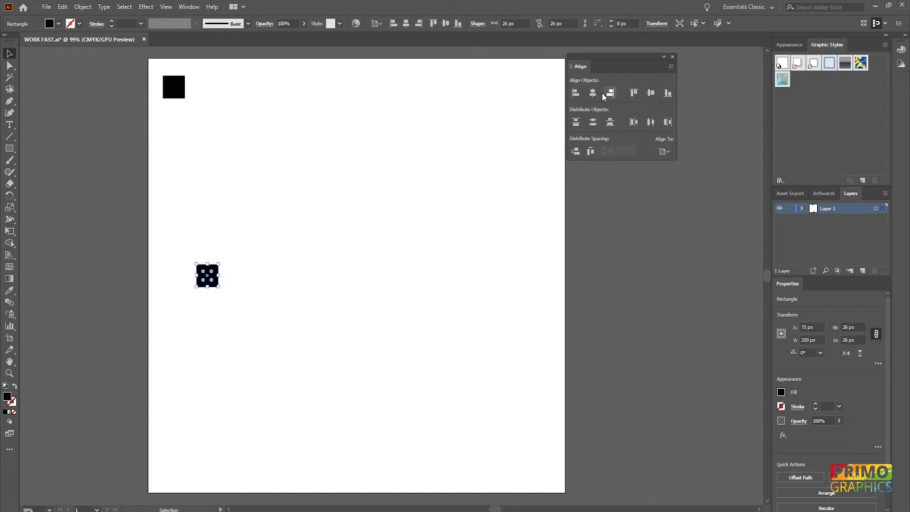
pyautogui.click(593, 93)
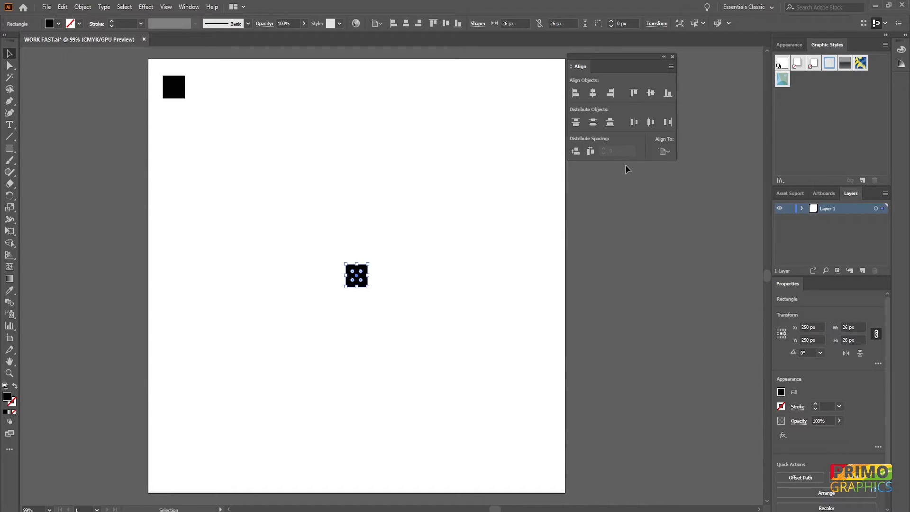
# Align the centered square to the artboard's left edge, then to its right edge.
pyautogui.click(577, 96)
pyautogui.click(612, 95)
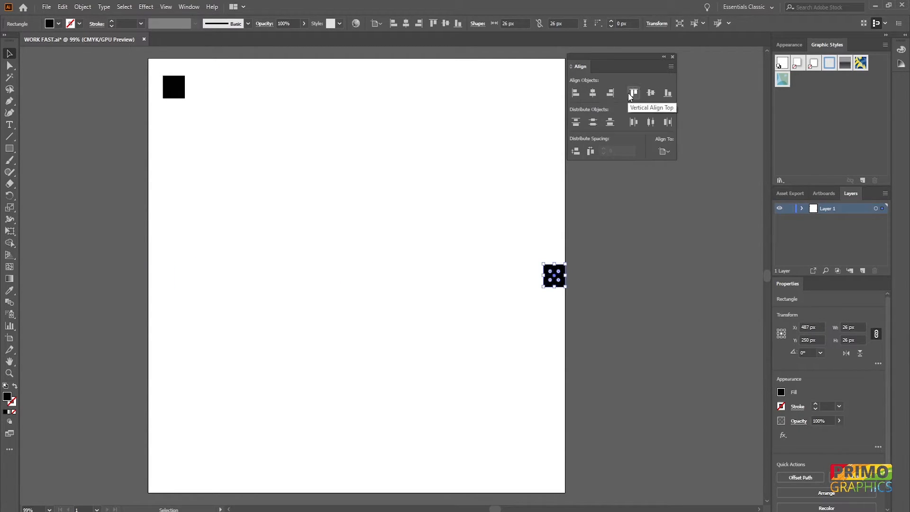
# Center the second square horizontally on the artboard and deselect it.
pyautogui.click(593, 93)
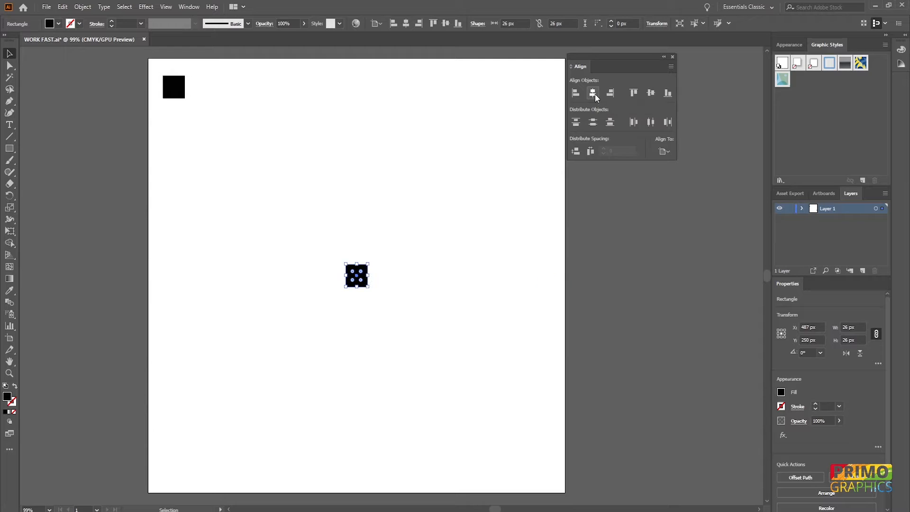
pyautogui.click(511, 171)
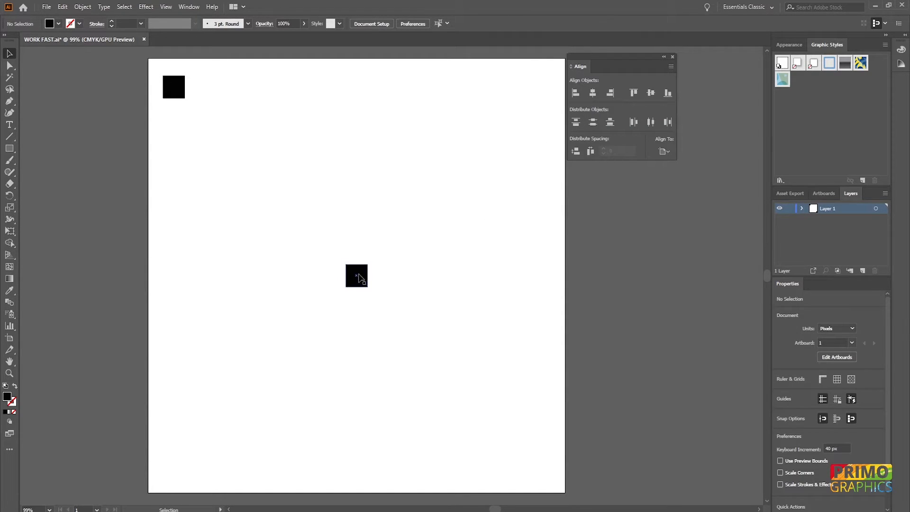
# Align the two squares by their horizontal centers with alignment set to key object, using the upper-left square as the key.
pyautogui.moveTo(118, 63); pyautogui.dragTo(374, 309)
pyautogui.click(664, 151)
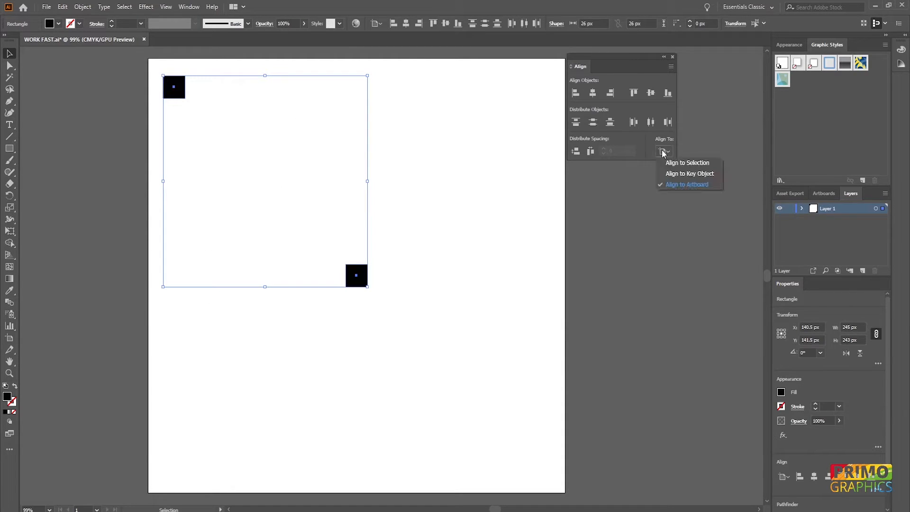
pyautogui.click(679, 175)
pyautogui.click(365, 282)
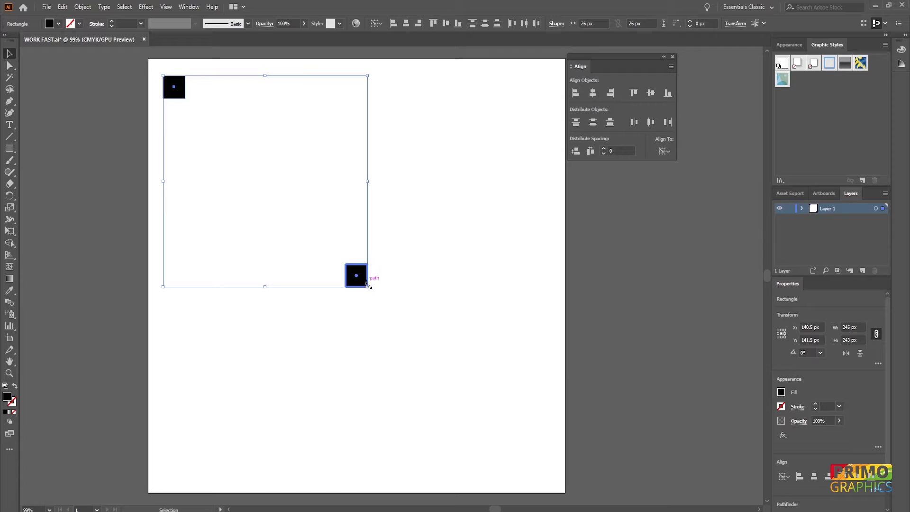
pyautogui.click(182, 97)
pyautogui.click(593, 93)
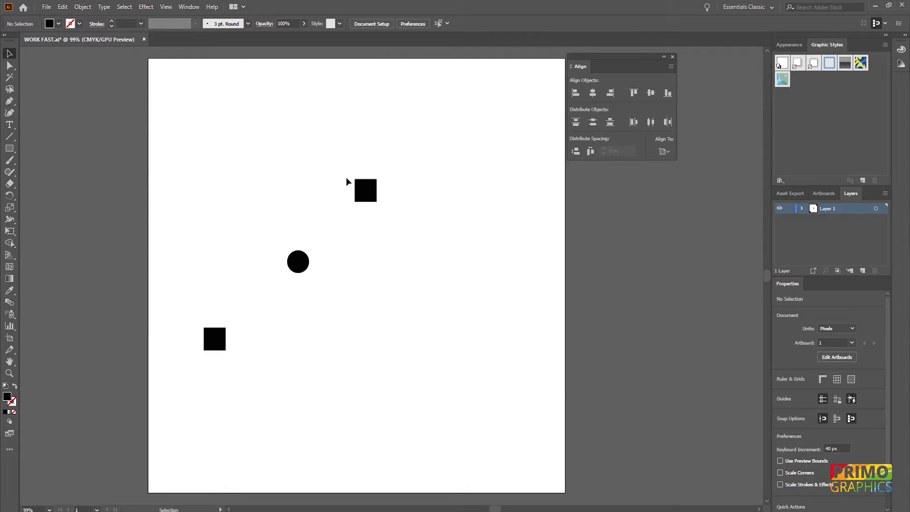
# Select the two black squares and the circle and set the alignment reference to the selection.
pyautogui.click(665, 151)
pyautogui.click(687, 163)
pyautogui.moveTo(414, 154); pyautogui.dragTo(161, 390)
pyautogui.click(665, 151)
pyautogui.click(687, 163)
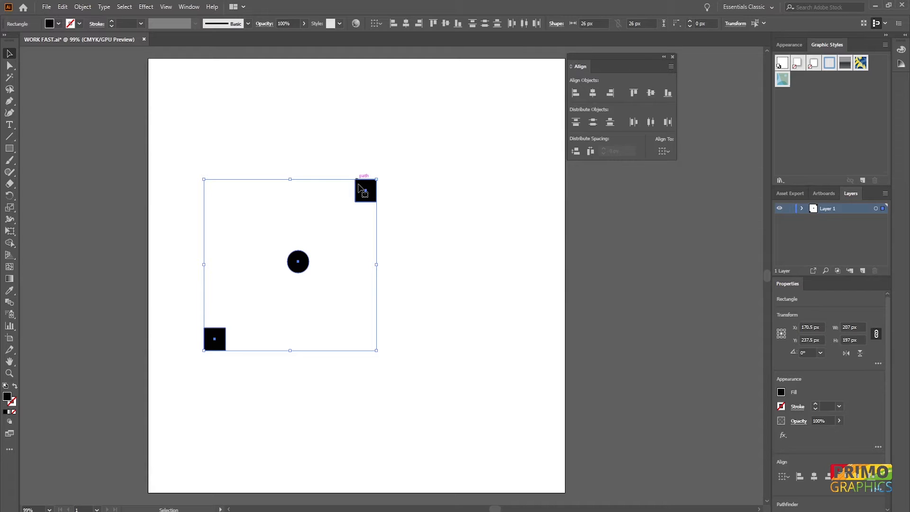
# Try aligning the three shapes by their horizontal centers and by their right edges, undoing each alignment.
pyautogui.click(592, 94)
pyautogui.hotkey('ctrl', 'z')
pyautogui.click(611, 93)
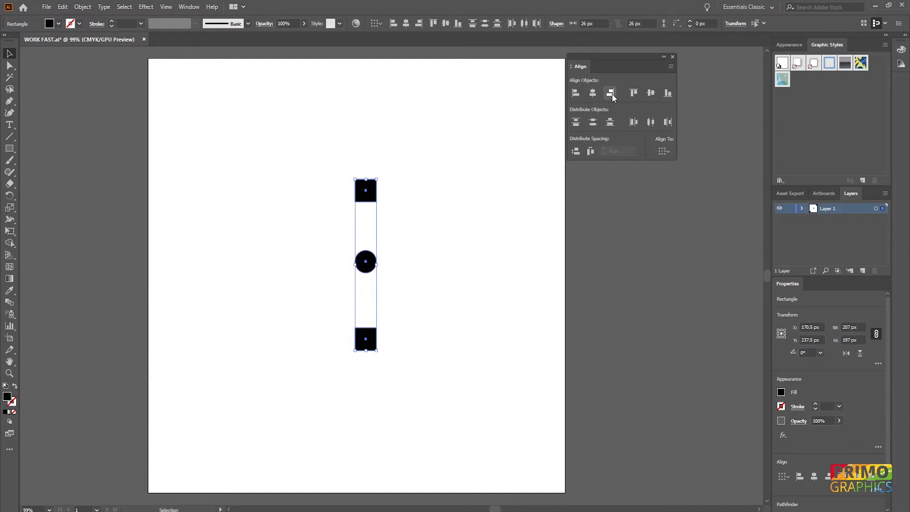
pyautogui.hotkey('ctrl', 'z')
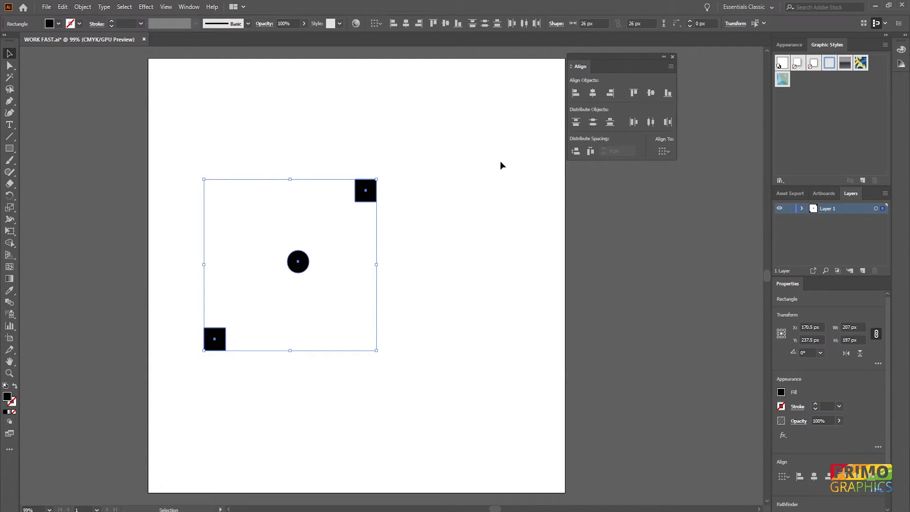
pyautogui.click(501, 165)
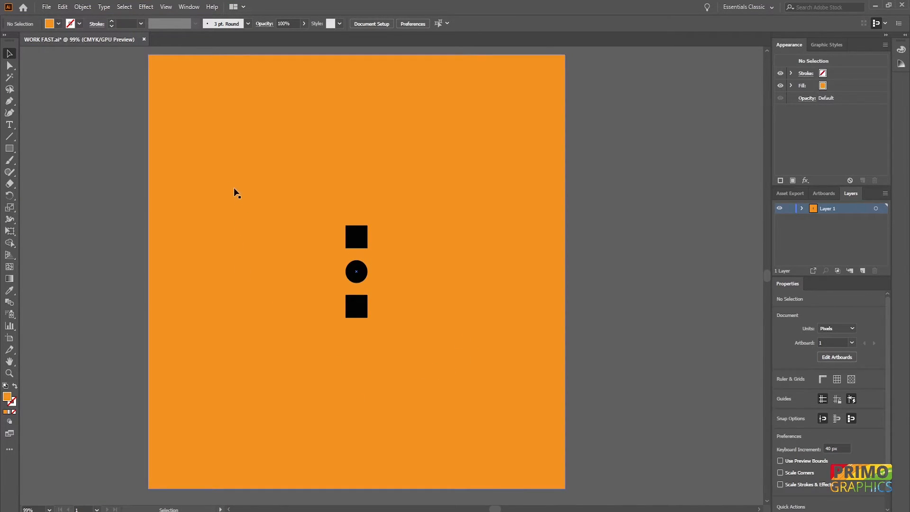
# Try moving the orange background square partly off the artboard toward the upper left, and undo the move.
pyautogui.click(482, 205)
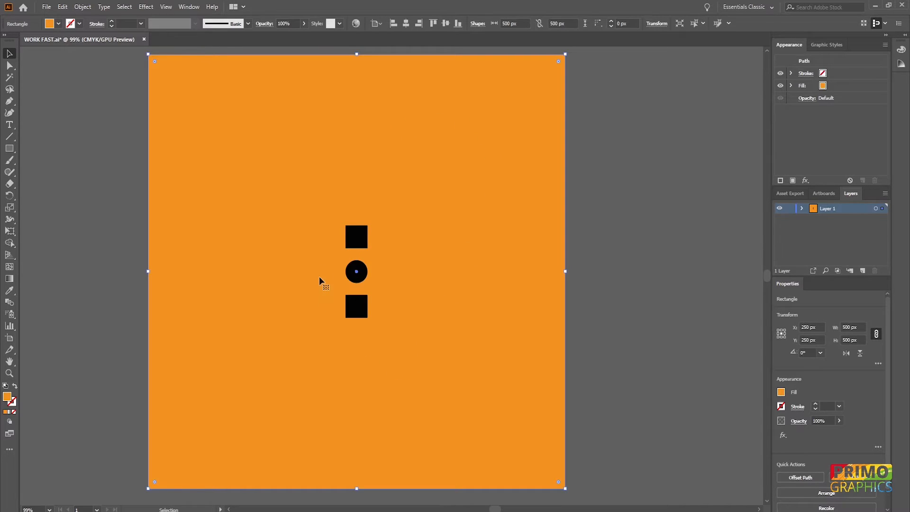
pyautogui.moveTo(411, 359); pyautogui.dragTo(305, 213)
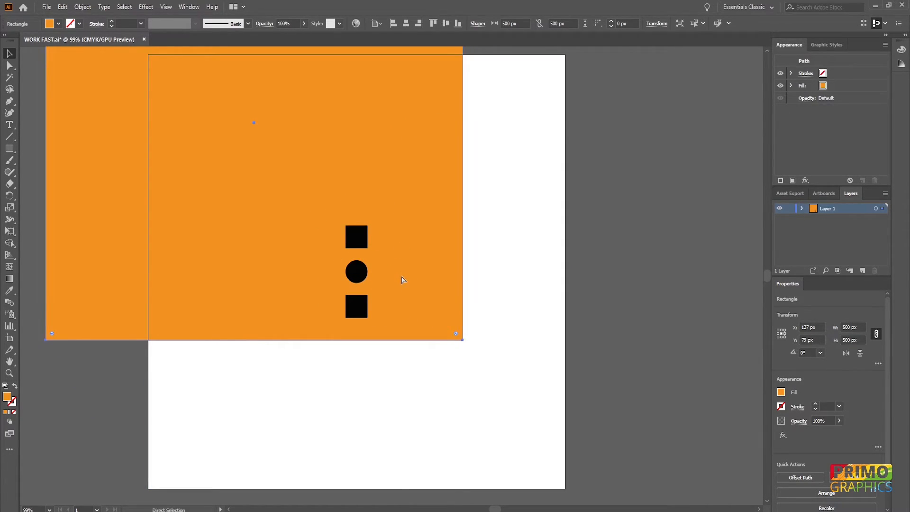
pyautogui.hotkey('ctrl', 'z')
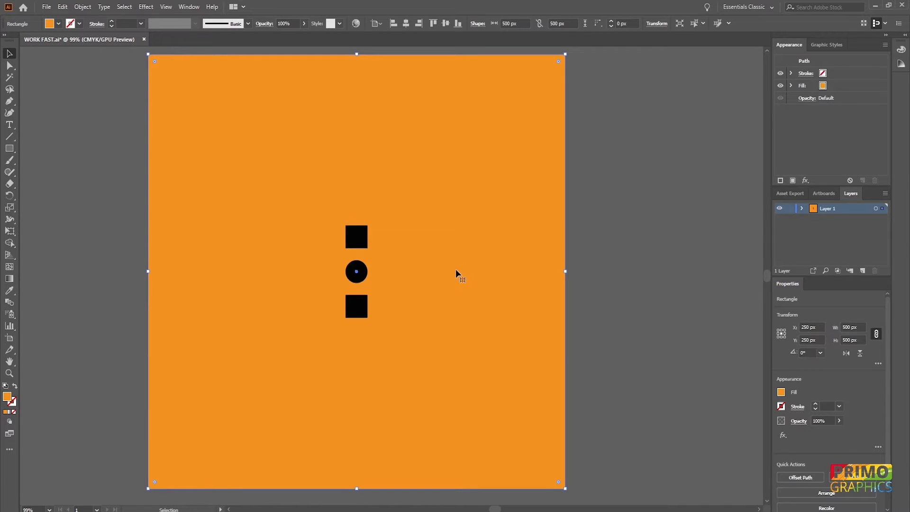
# Lock the orange background square and select only the three black shapes lying over it.
pyautogui.hotkey('ctrl', '2')
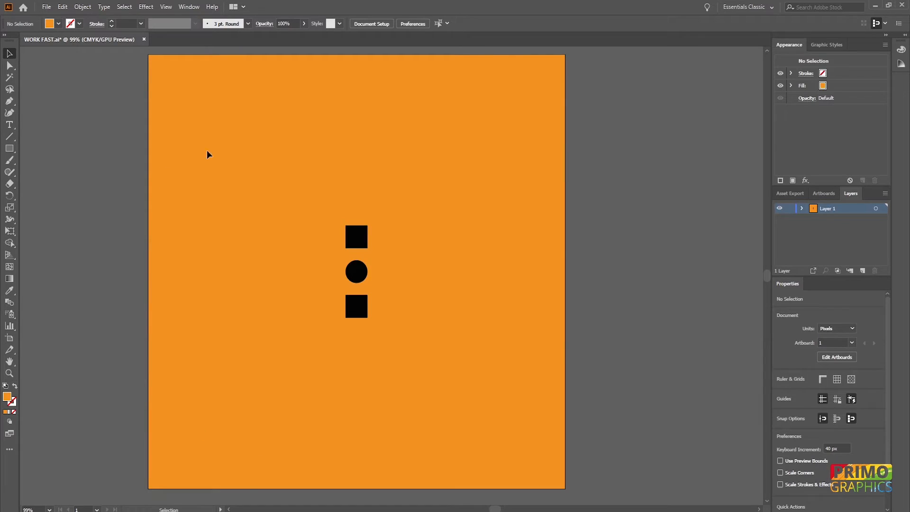
pyautogui.moveTo(280, 193); pyautogui.dragTo(392, 316)
pyautogui.click(429, 335)
# Unlock all objects and shift the orange background square about 13 px right and 3 px down.
pyautogui.hotkey('ctrl', 'alt', '2')
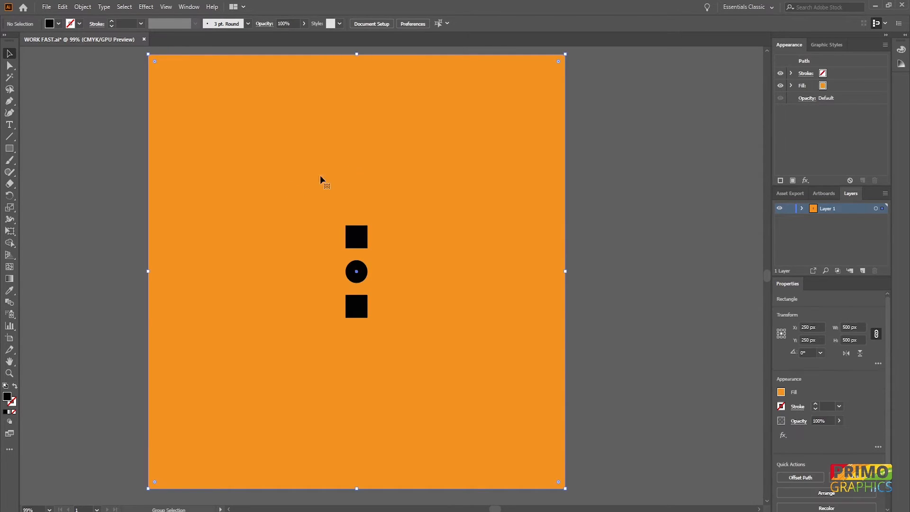
pyautogui.moveTo(541, 150); pyautogui.dragTo(496, 156)
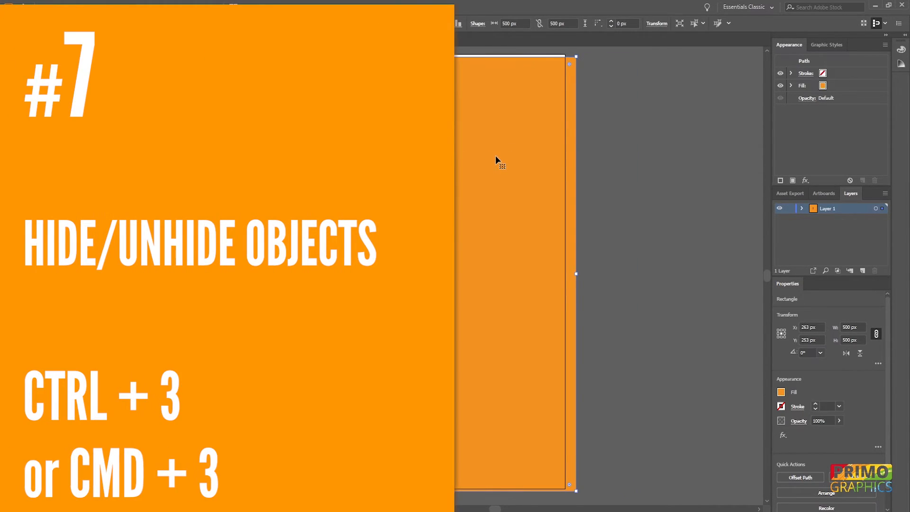
pyautogui.click(599, 172)
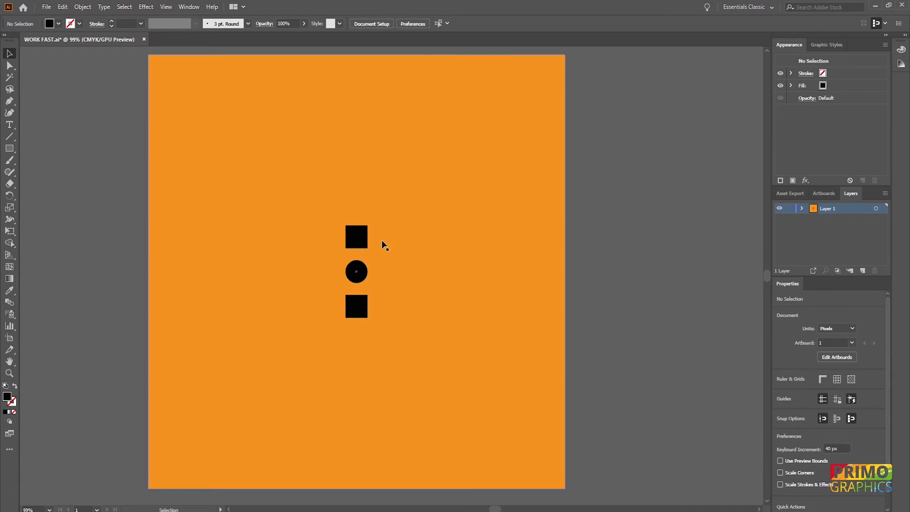
# Hide the two black squares and the circle, and show all hidden objects again.
pyautogui.click(363, 242)
pyautogui.keyDown('shift'); pyautogui.click(357, 270); pyautogui.keyUp('shift')
pyautogui.keyDown('shift'); pyautogui.click(358, 304); pyautogui.keyUp('shift')
pyautogui.press('a')
pyautogui.hotkey('ctrl', '3')
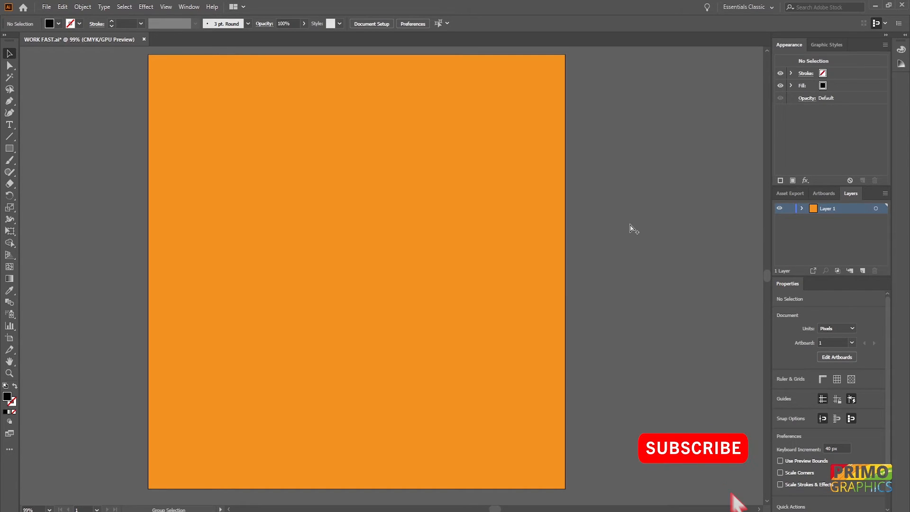
pyautogui.hotkey('ctrl', 'alt', '3')
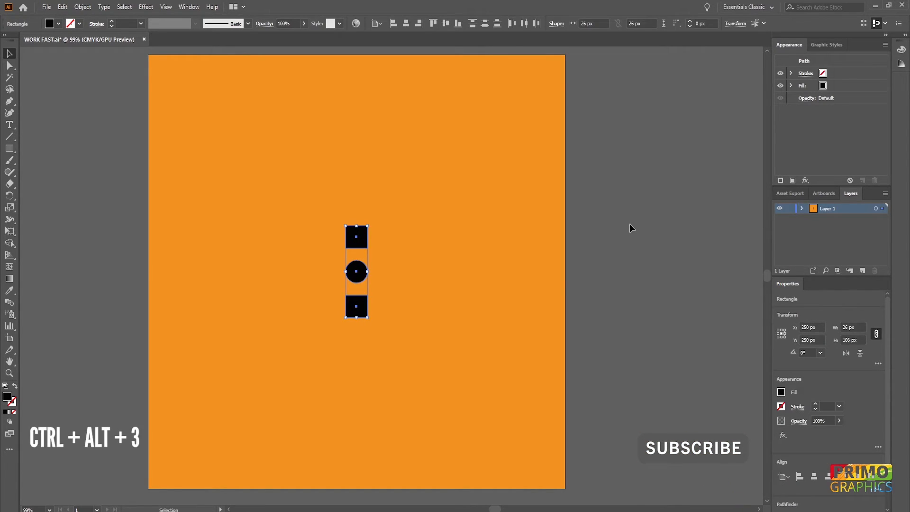
pyautogui.click(504, 242)
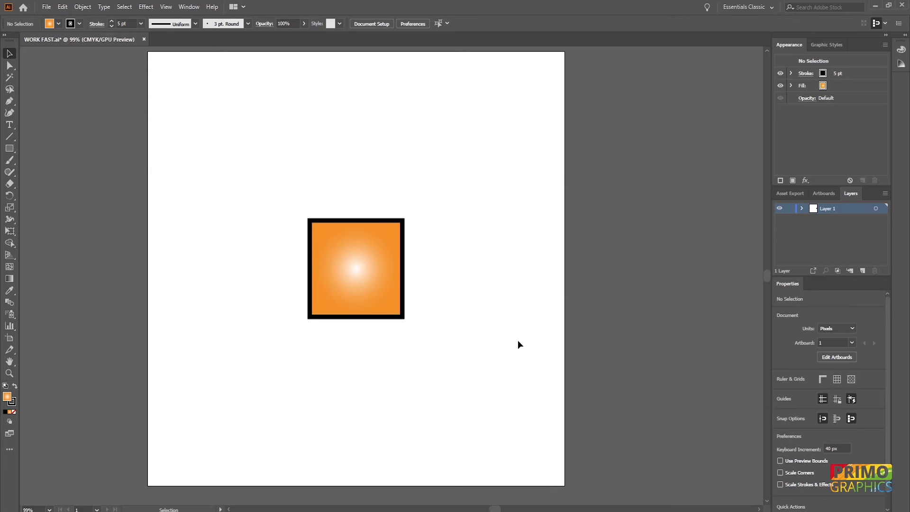
# Copy the orange gradient square and try ordinary pastes at different view positions, undoing each paste.
pyautogui.click(362, 263)
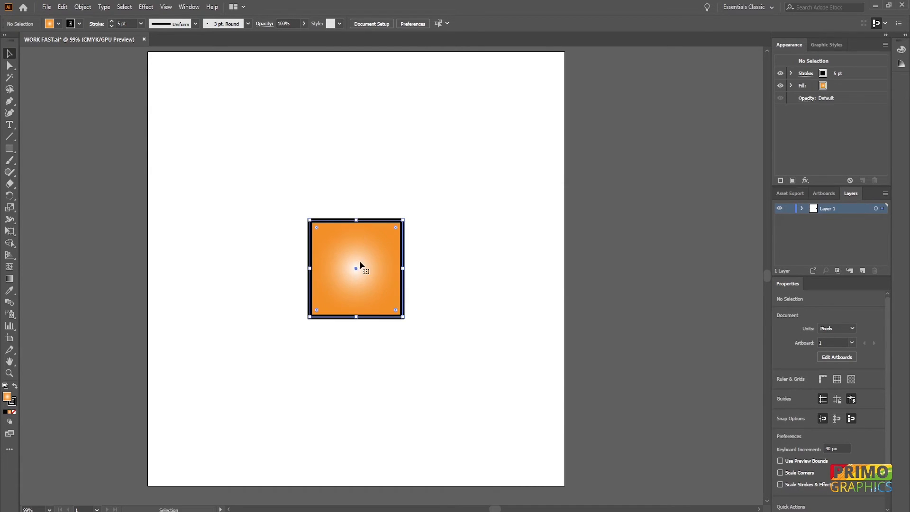
pyautogui.hotkey('ctrl', 'c')
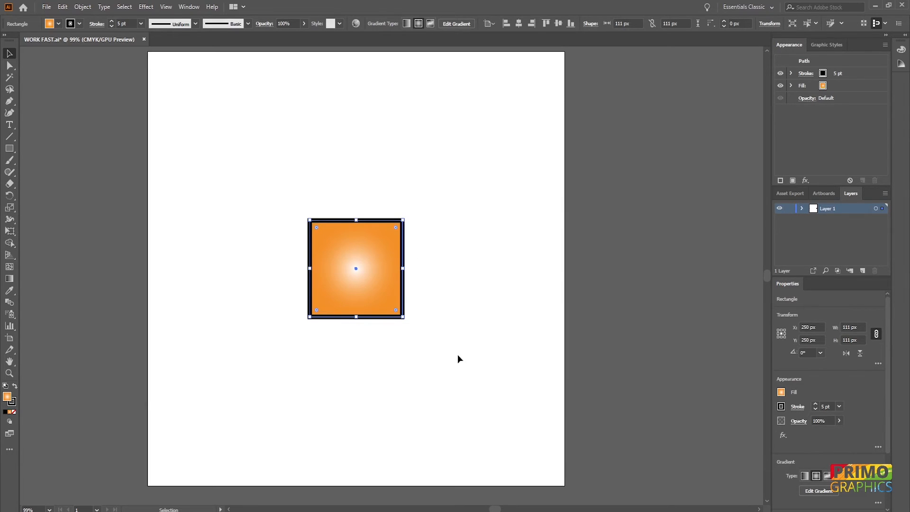
pyautogui.hscroll(2, 495, 509)
pyautogui.hotkey('ctrl', 'v')
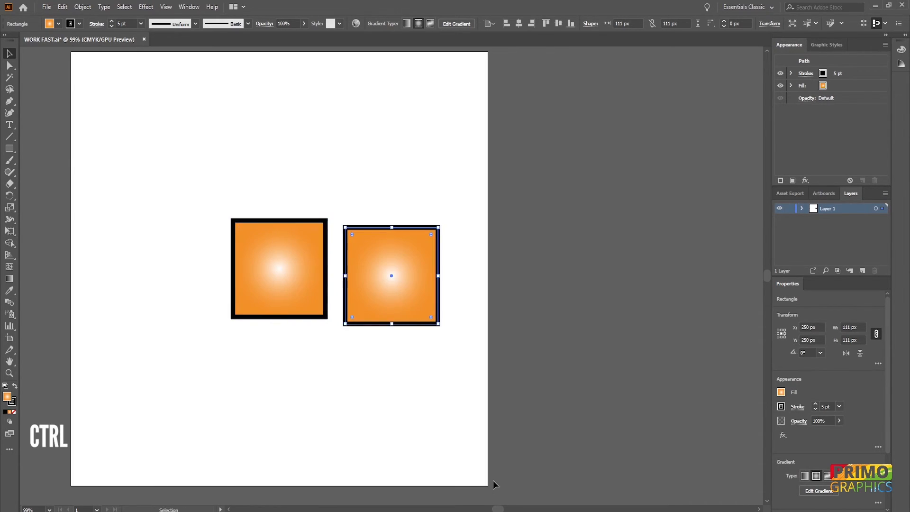
pyautogui.hotkey('ctrl', 'z')
pyautogui.hscroll(5, 502, 509)
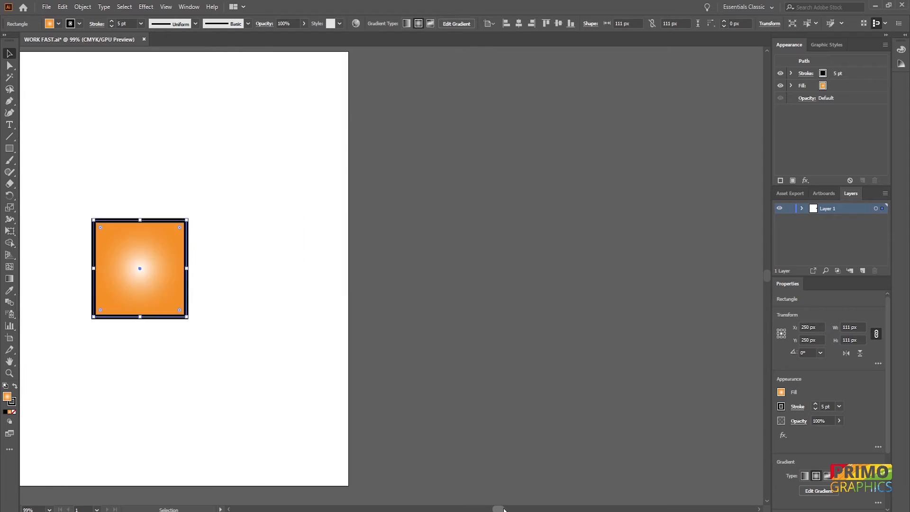
pyautogui.hotkey('ctrl', 'v')
pyautogui.hotkey('ctrl', 'z')
pyautogui.hscroll(-8, 506, 509)
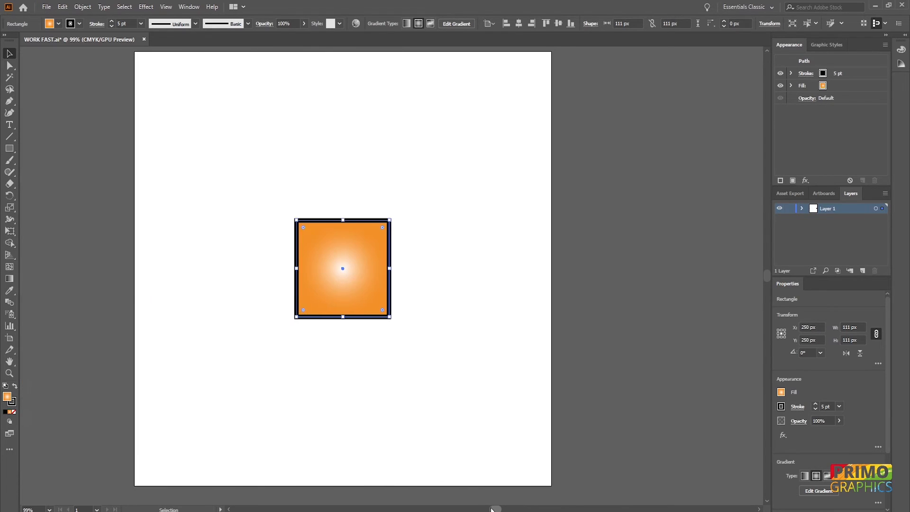
pyautogui.click(511, 456)
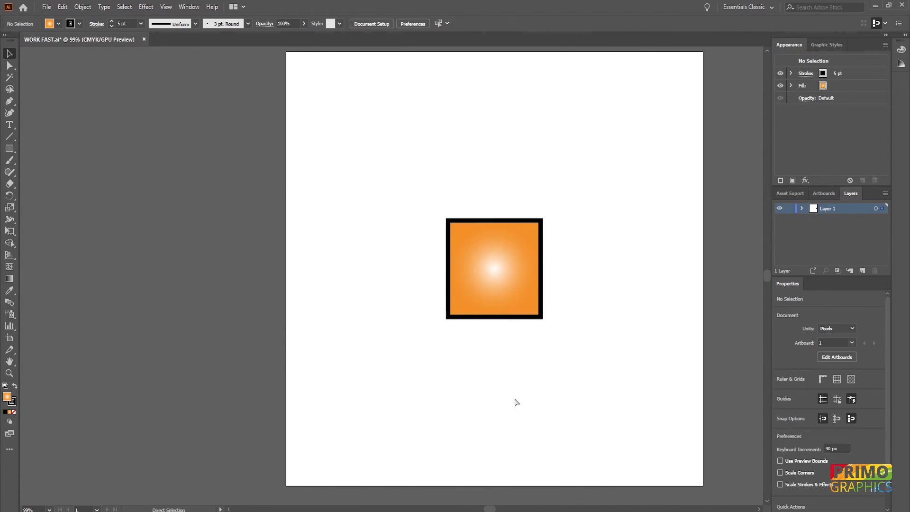
# Try a copy pasted directly in front of the gradient square and rotated 45°, and delete it.
pyautogui.click(523, 256)
pyautogui.hotkey('ctrl', 'f')
pyautogui.moveTo(553, 225); pyautogui.dragTo(588, 281)
pyautogui.click(590, 289)
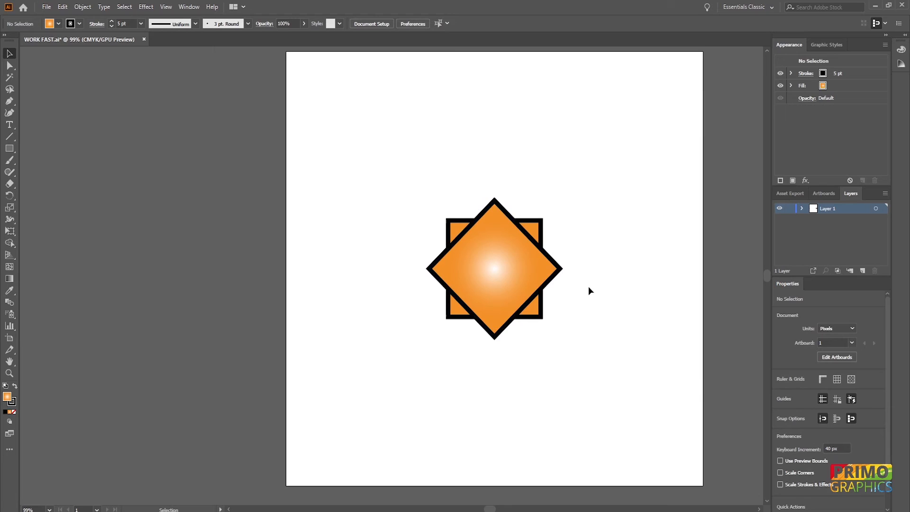
pyautogui.click(552, 268)
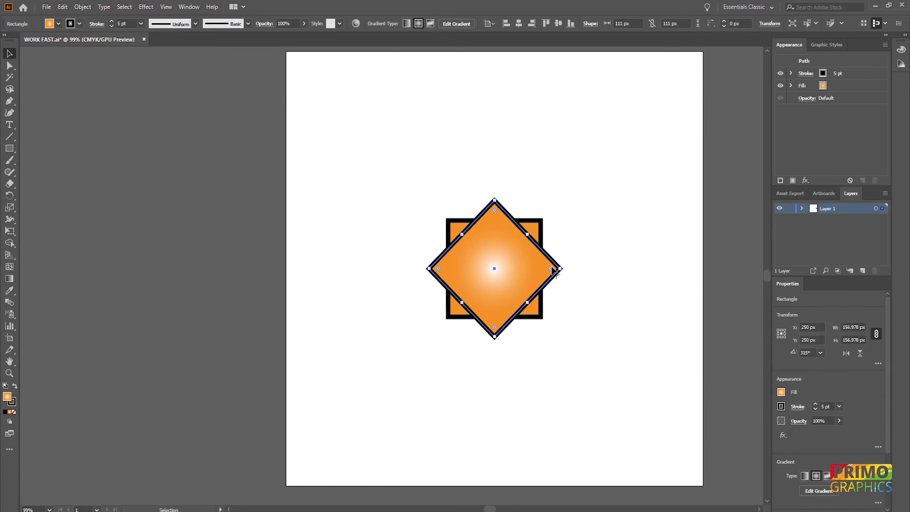
pyautogui.press('Delete')
# Paste a copy of the gradient square directly behind the original and rotate it about its center.
pyautogui.hotkey('ctrl', 'b')
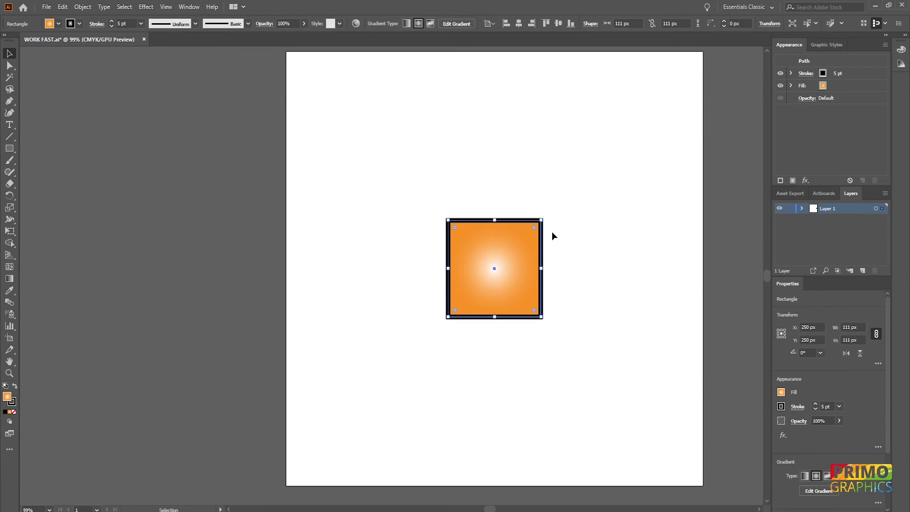
pyautogui.moveTo(545, 215); pyautogui.dragTo(596, 253)
pyautogui.click(608, 253)
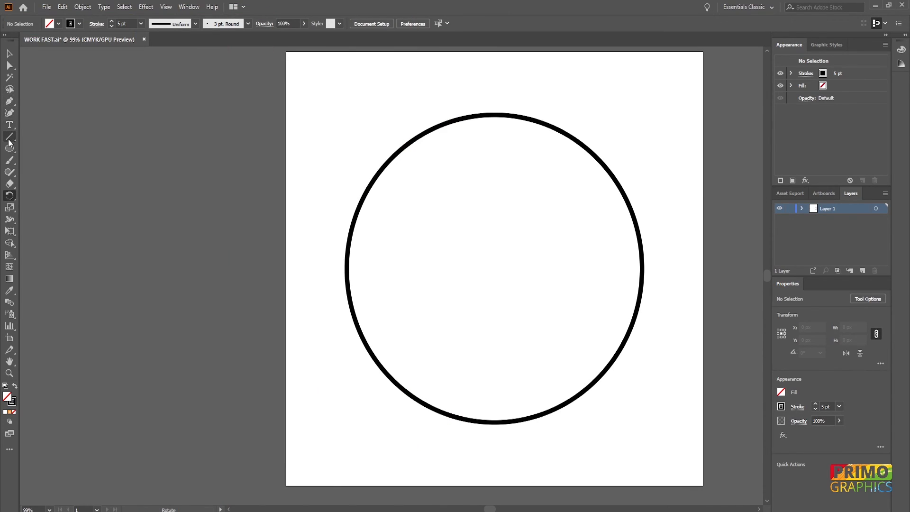
# Draw a vertical line about 166 px long across the circle's top and copy it rotated by 360/8 about the circle's center.
pyautogui.click(9, 137)
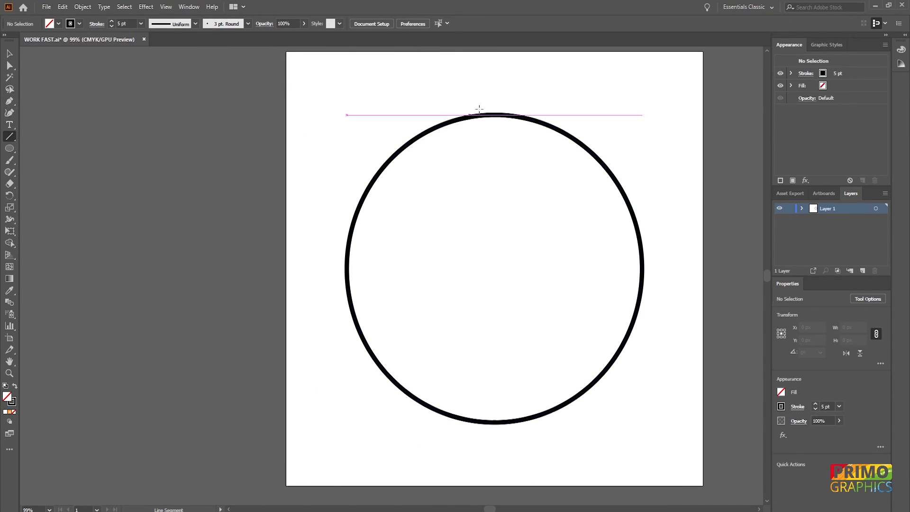
pyautogui.moveTo(494, 99); pyautogui.dragTo(494, 244)
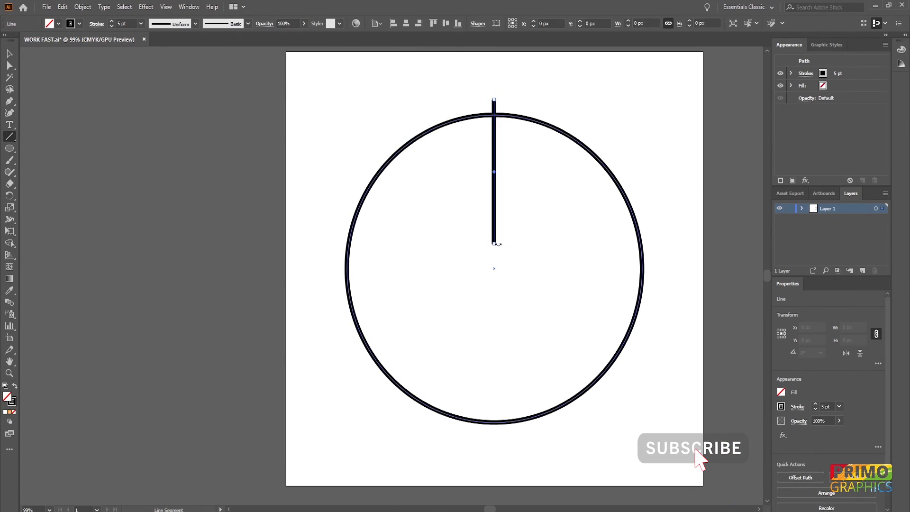
pyautogui.click(10, 194)
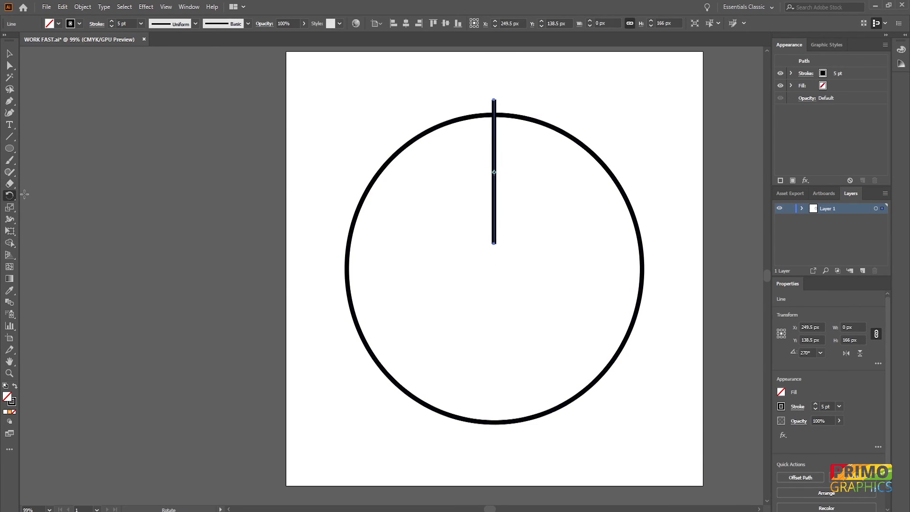
pyautogui.keyDown('alt'); pyautogui.click(494, 268); pyautogui.keyUp('alt')
pyautogui.click(668, 227)
pyautogui.moveTo(669, 227); pyautogui.dragTo(638, 235)
pyautogui.write('360/8')
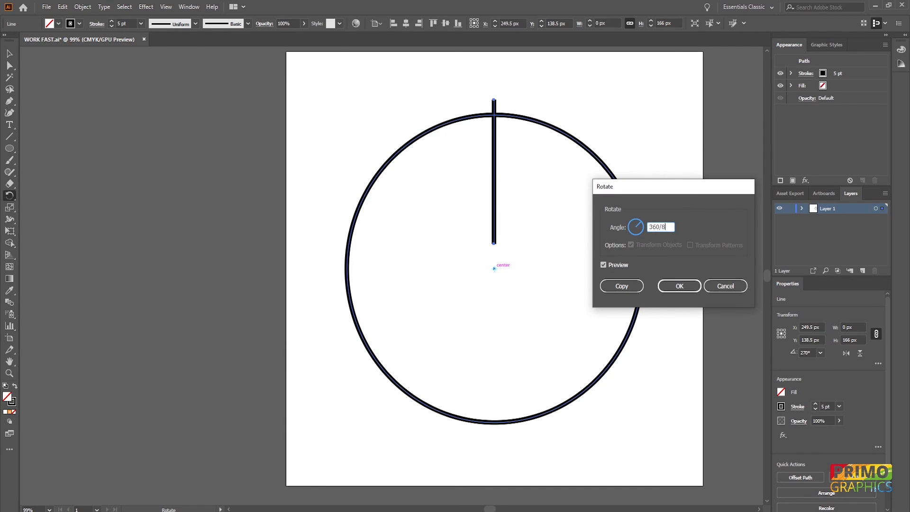
pyautogui.click(621, 286)
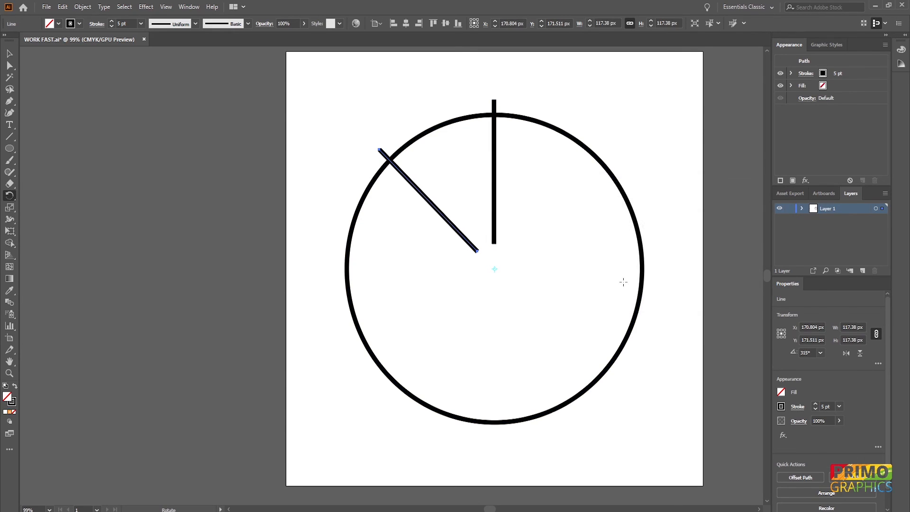
# Repeat the rotated copy until eight evenly spaced lines radiate around the circle's center, and deselect everything.
pyautogui.hotkey('ctrl', 'd')
pyautogui.hotkey('ctrl', 'd')
pyautogui.hotkey('ctrl', 'd')
pyautogui.hotkey('ctrl', 'd')
pyautogui.hotkey('ctrl', 'd')
pyautogui.hotkey('ctrl', 'd')
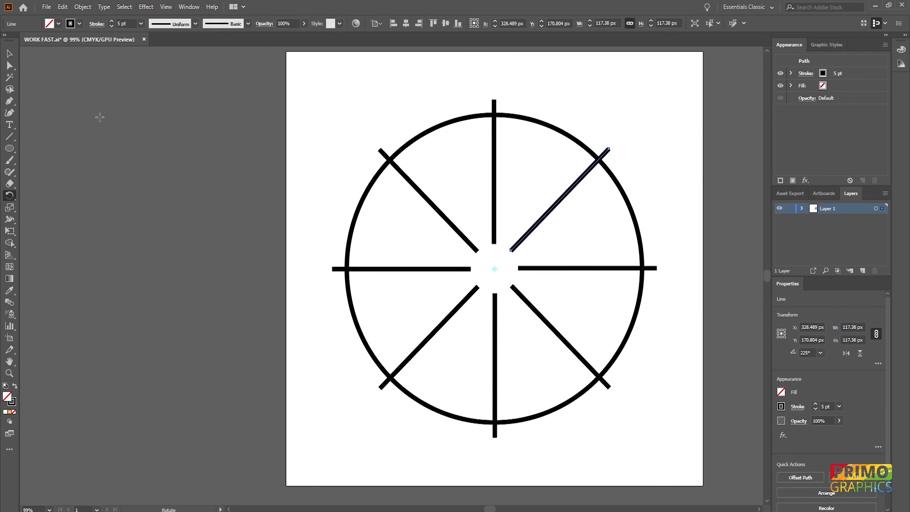
pyautogui.click(10, 53)
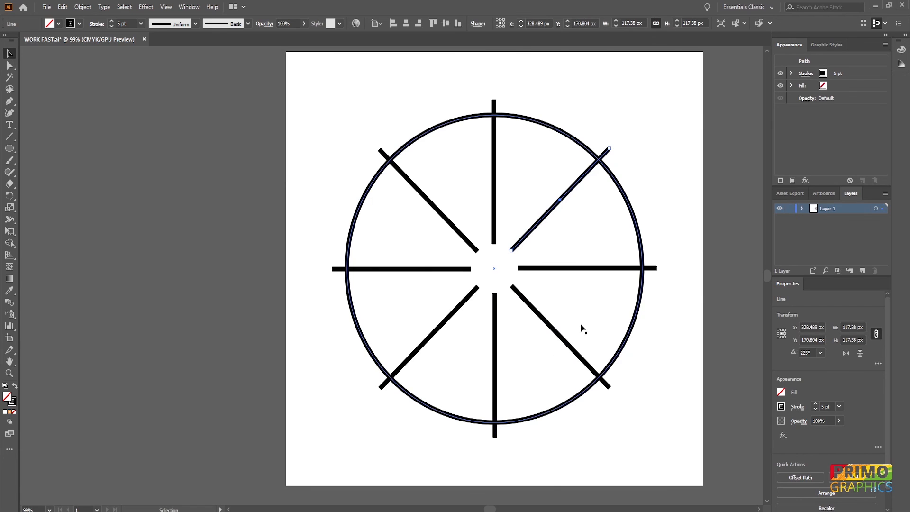
pyautogui.click(491, 274)
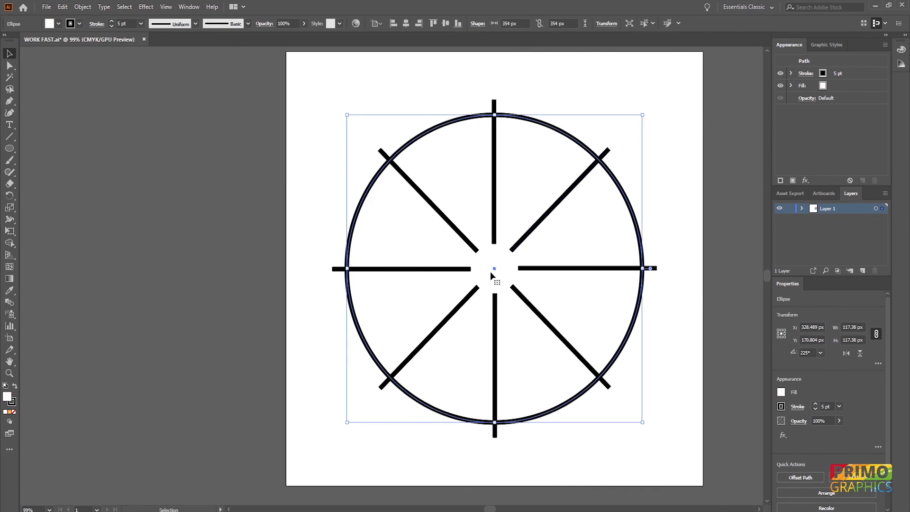
pyautogui.click(694, 191)
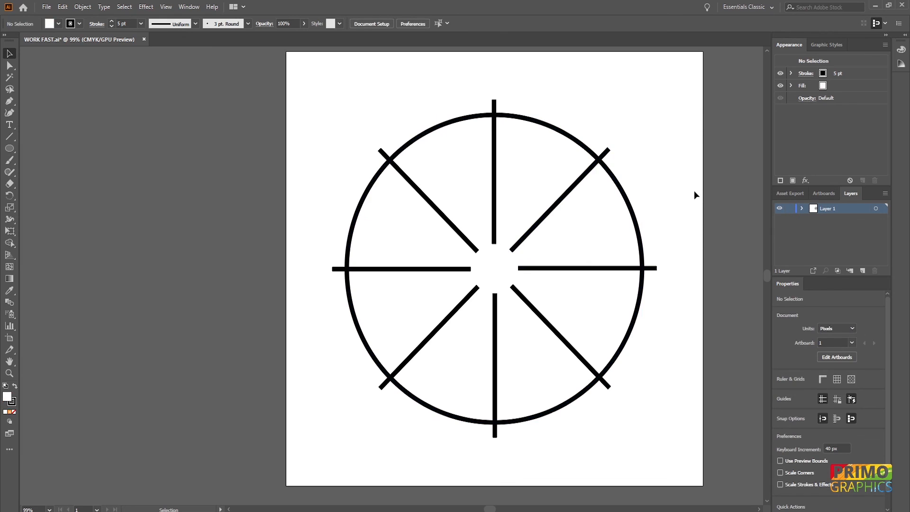